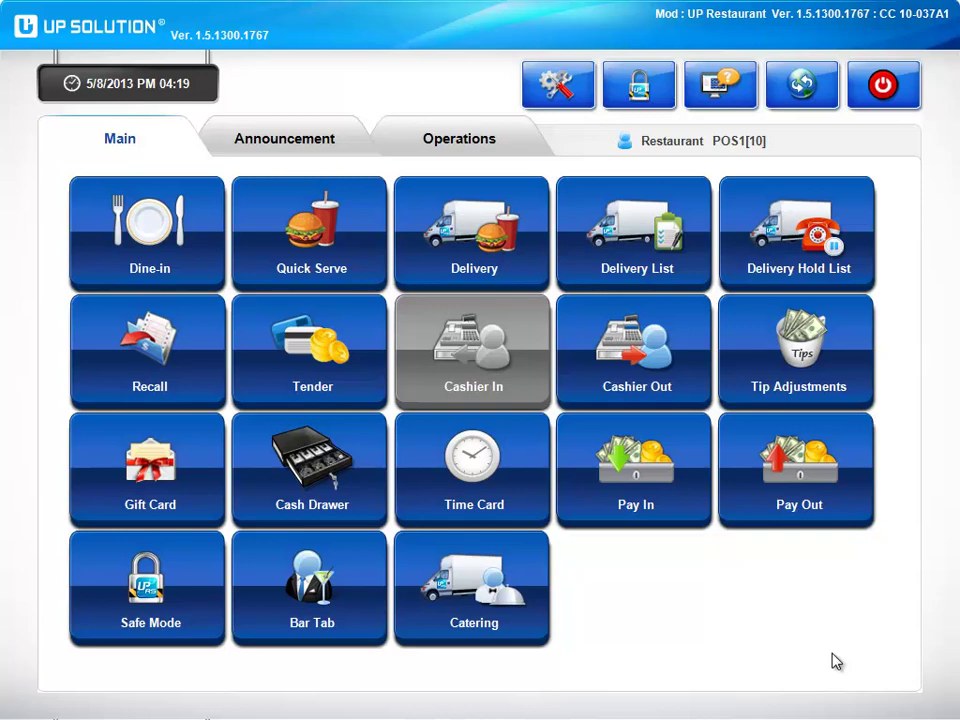
# Open the Dine-in floor plan showing tables 1–36 and Booths 25–29.
pyautogui.click(165, 279)
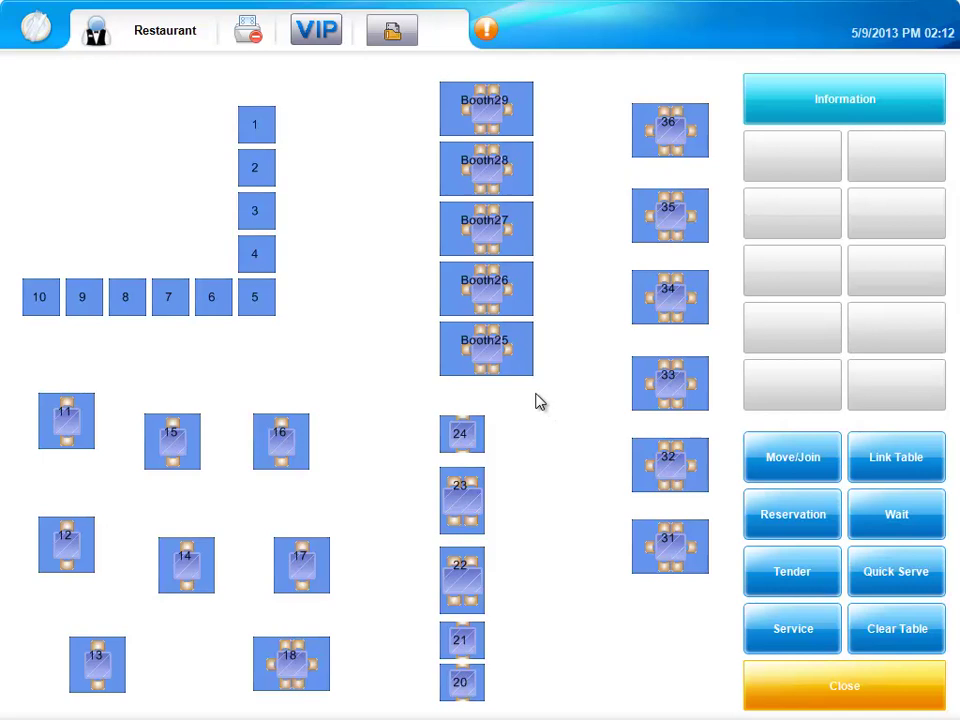
# Start a Booth25 order for 4 customers.
pyautogui.click(514, 360)
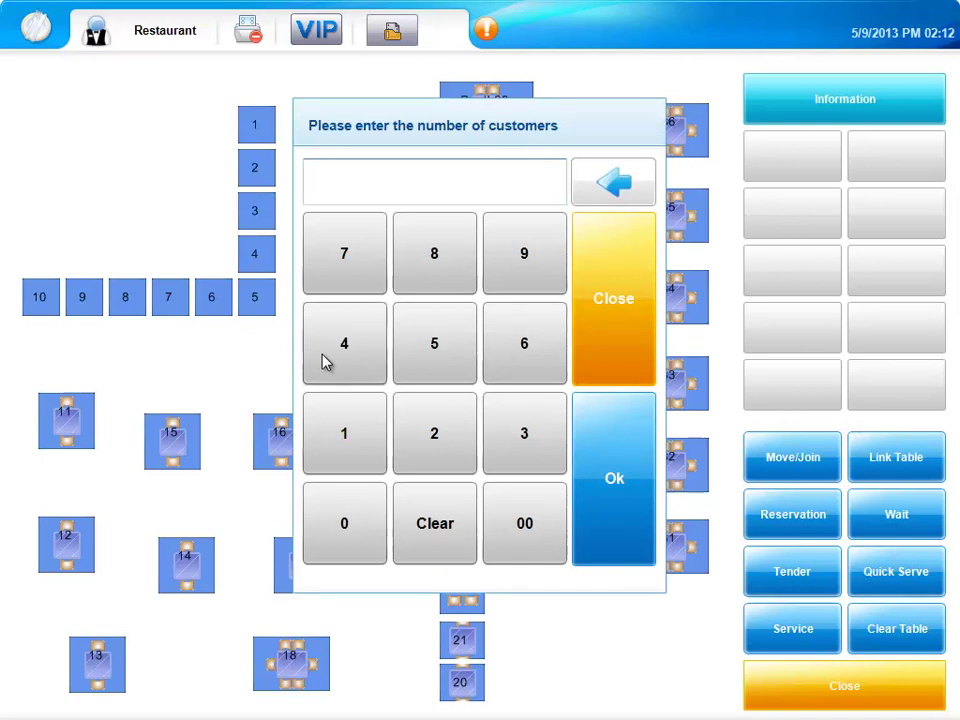
pyautogui.click(322, 354)
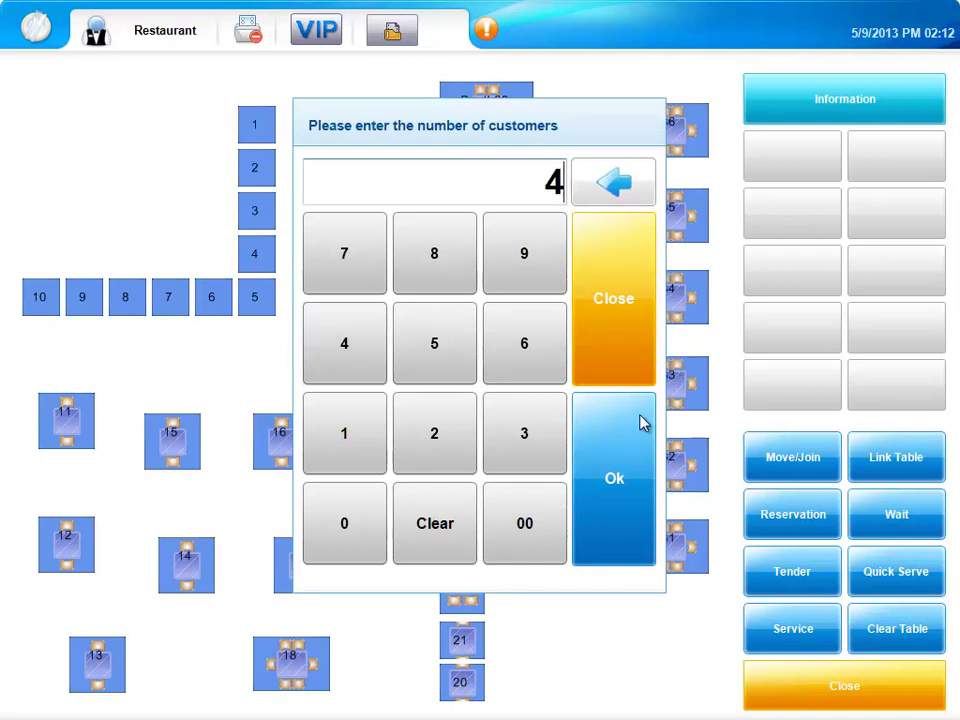
pyautogui.click(630, 453)
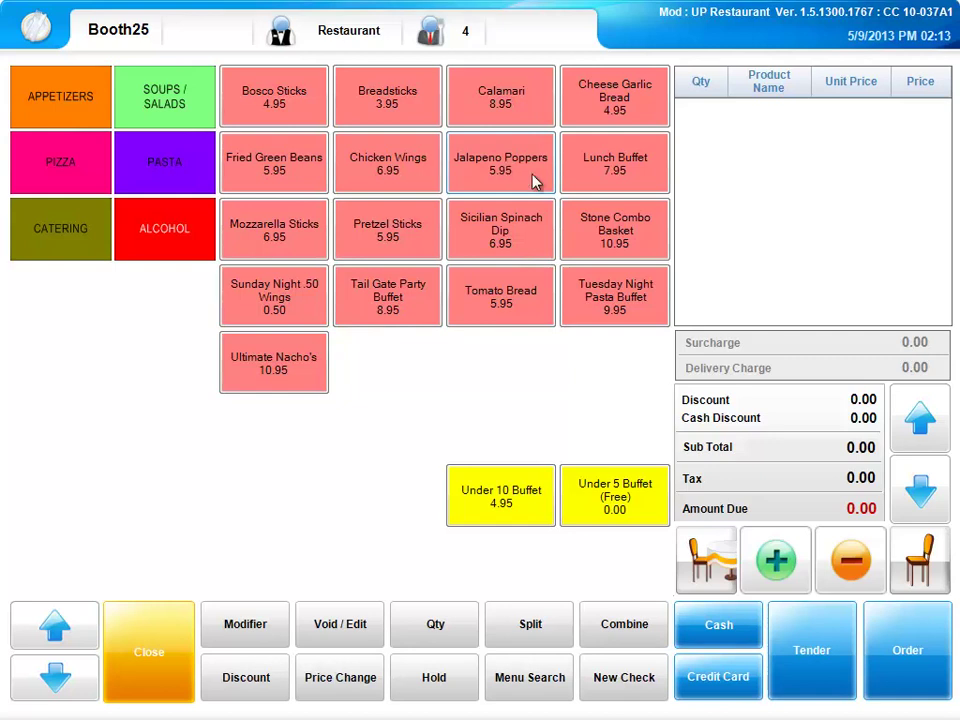
# Check seats 1 and 2 in the seat view, then show the PIZZA menu.
pyautogui.click(706, 566)
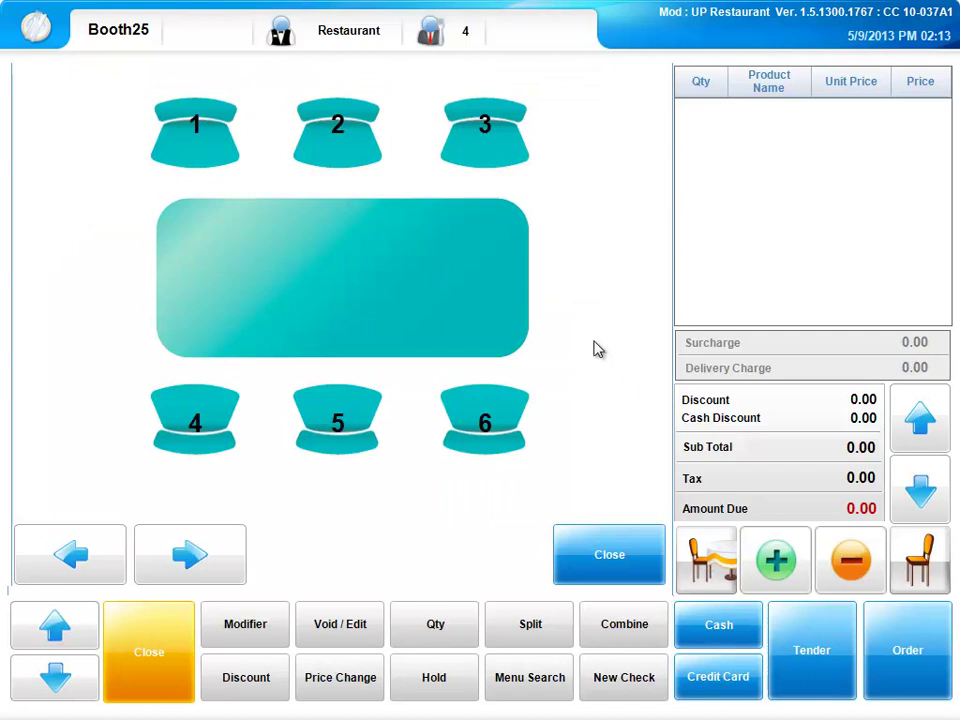
pyautogui.click(203, 135)
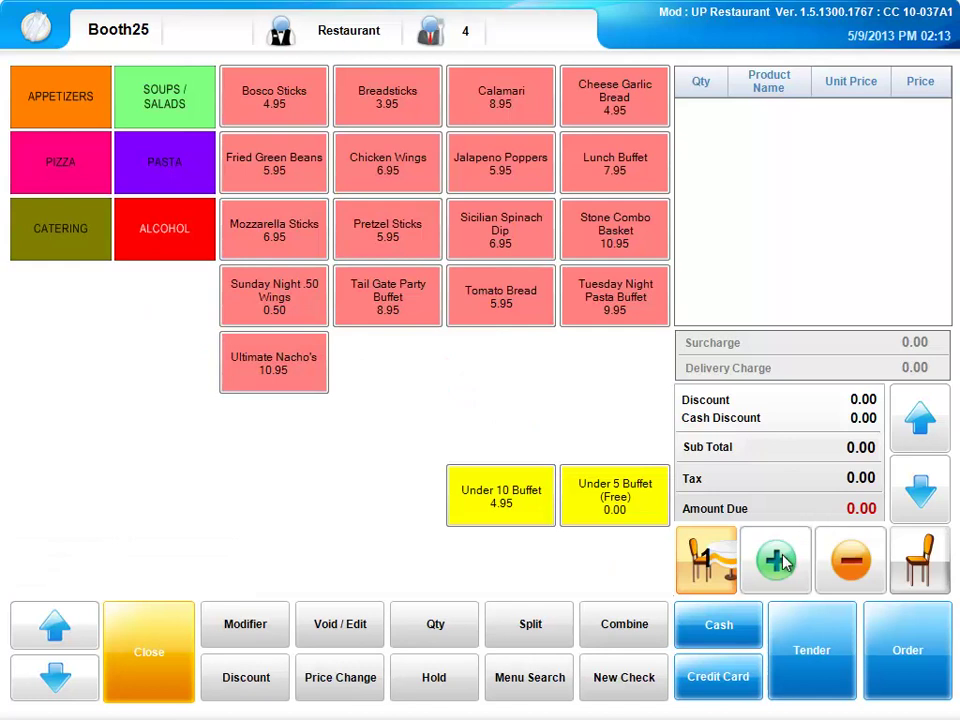
pyautogui.click(780, 560)
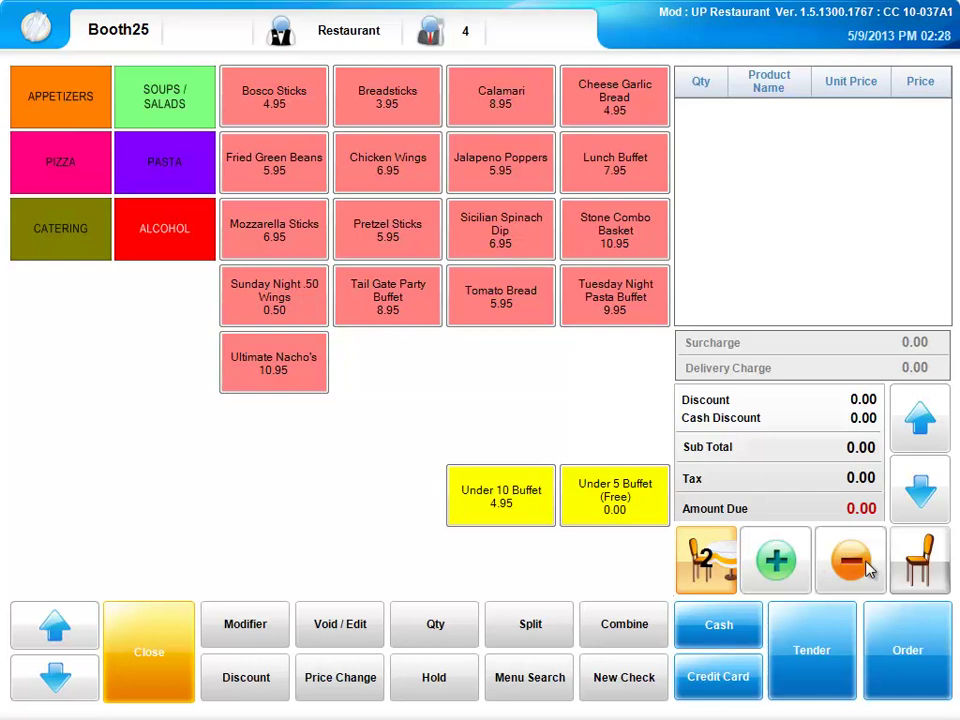
pyautogui.click(868, 568)
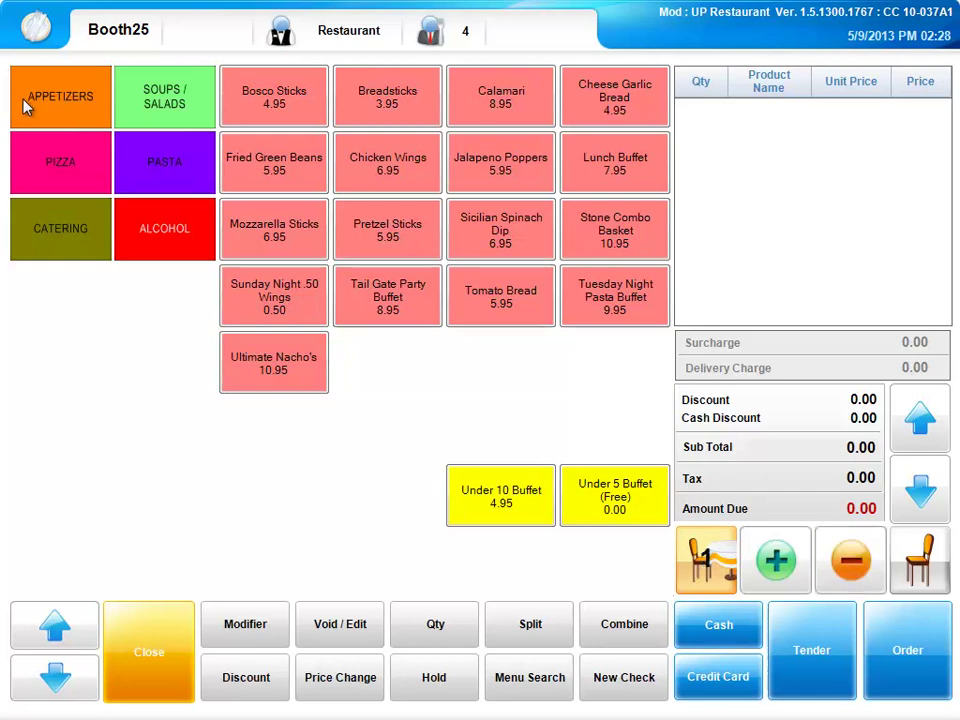
pyautogui.click(52, 158)
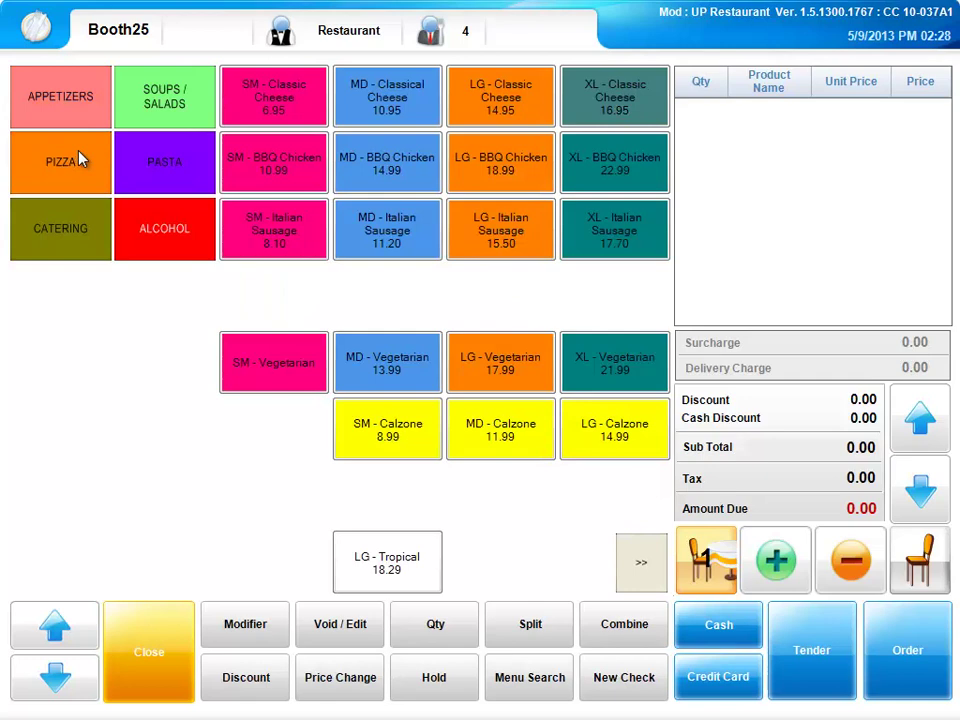
# Order an MD - Classical Cheese with whole Black Olives, Deep Dish crust and Regular Triangle Cut.
pyautogui.click(406, 114)
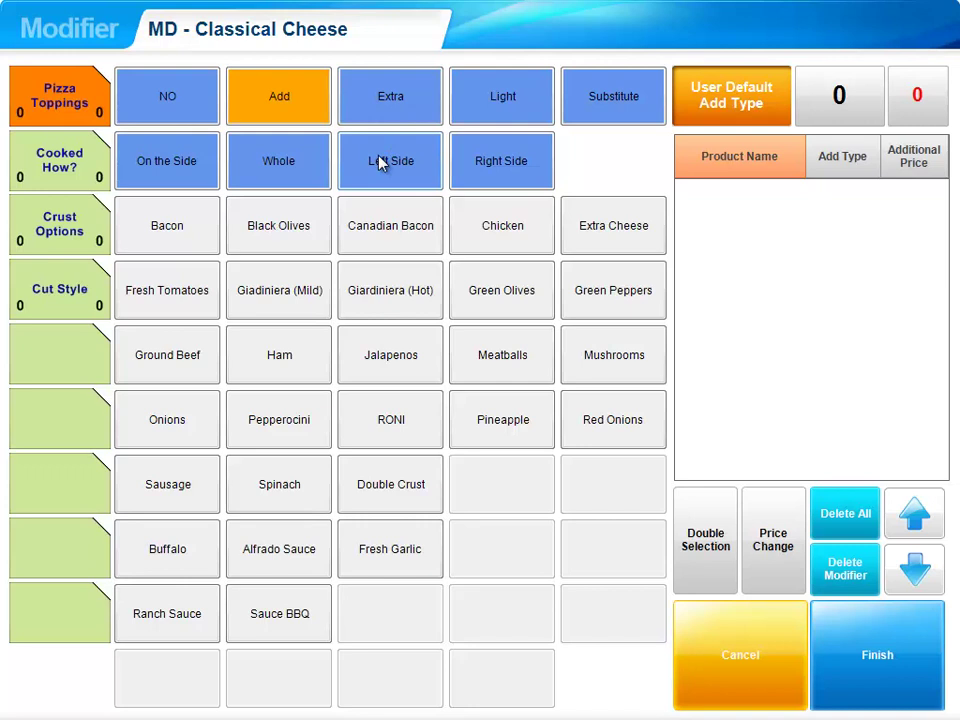
pyautogui.click(279, 160)
pyautogui.click(303, 238)
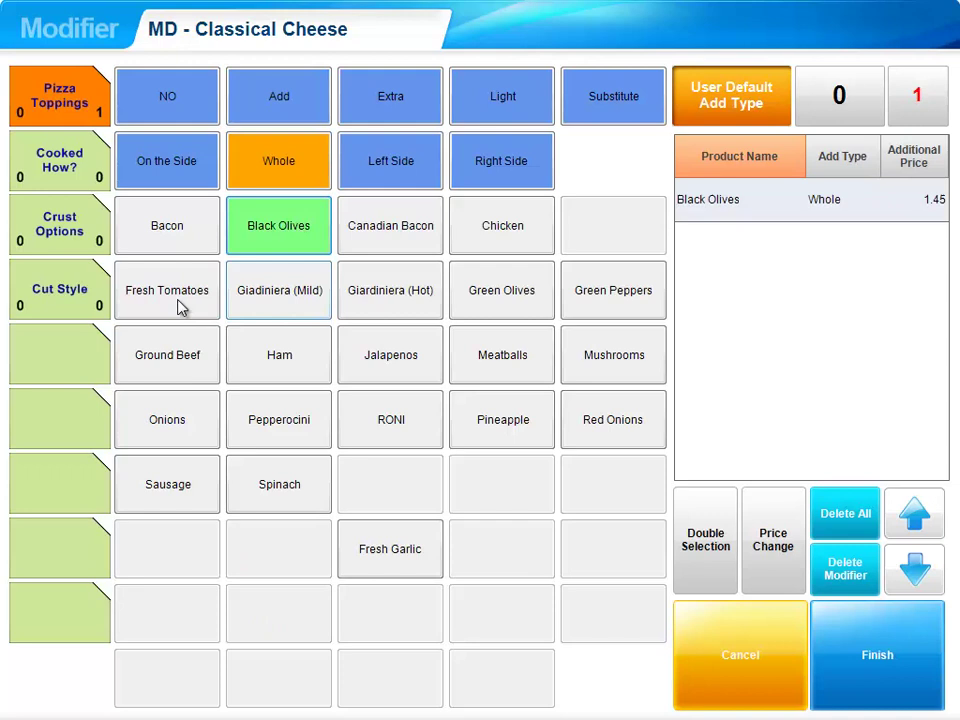
pyautogui.click(58, 224)
pyautogui.click(205, 240)
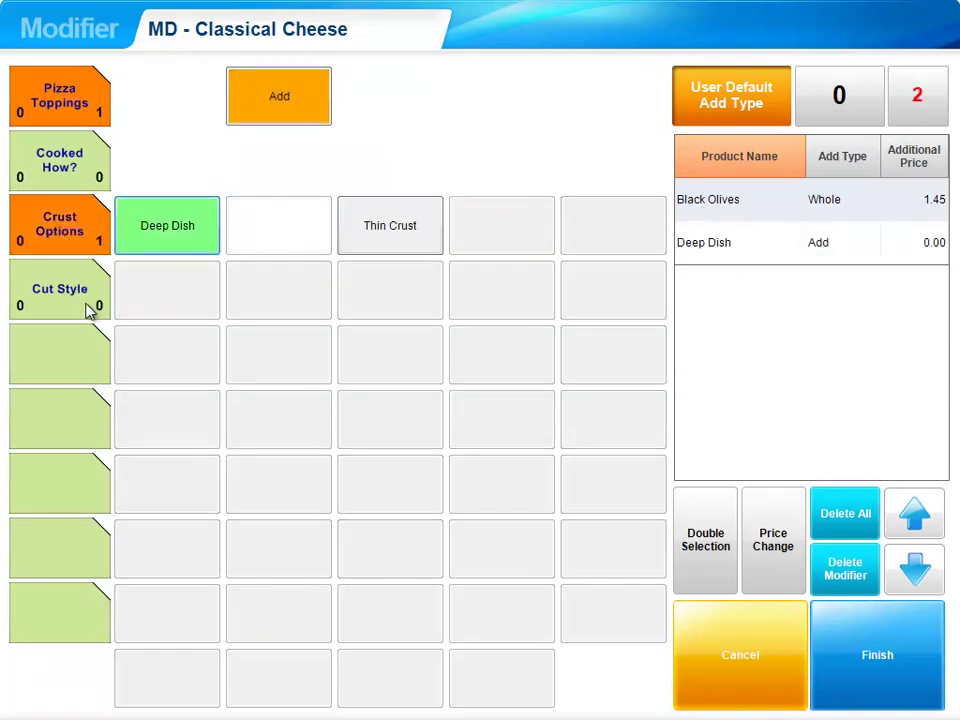
pyautogui.click(96, 302)
pyautogui.click(191, 236)
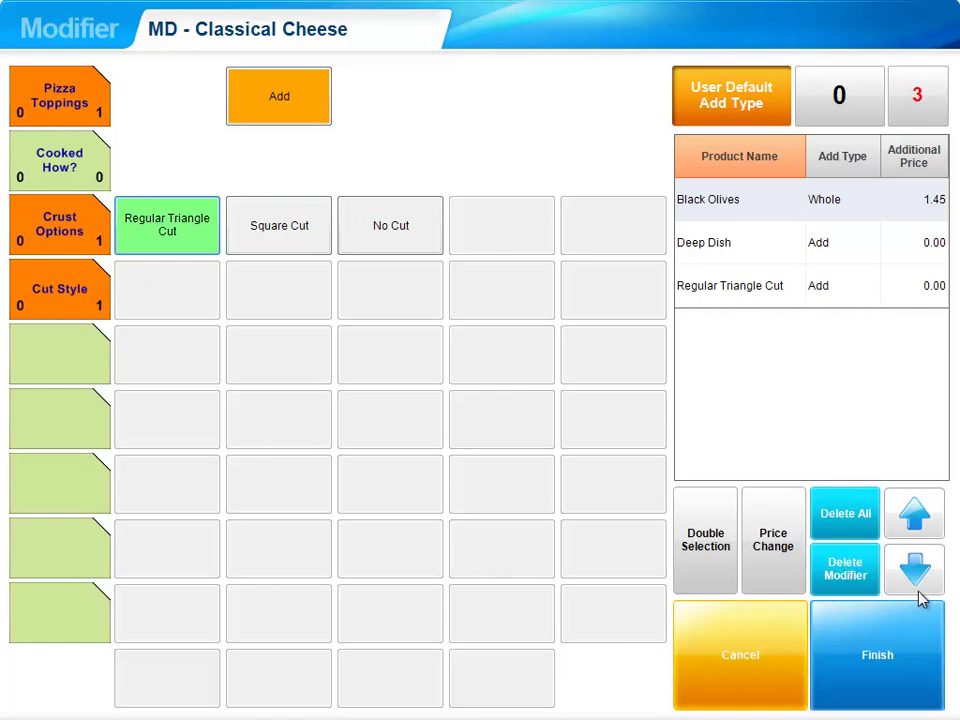
pyautogui.click(925, 654)
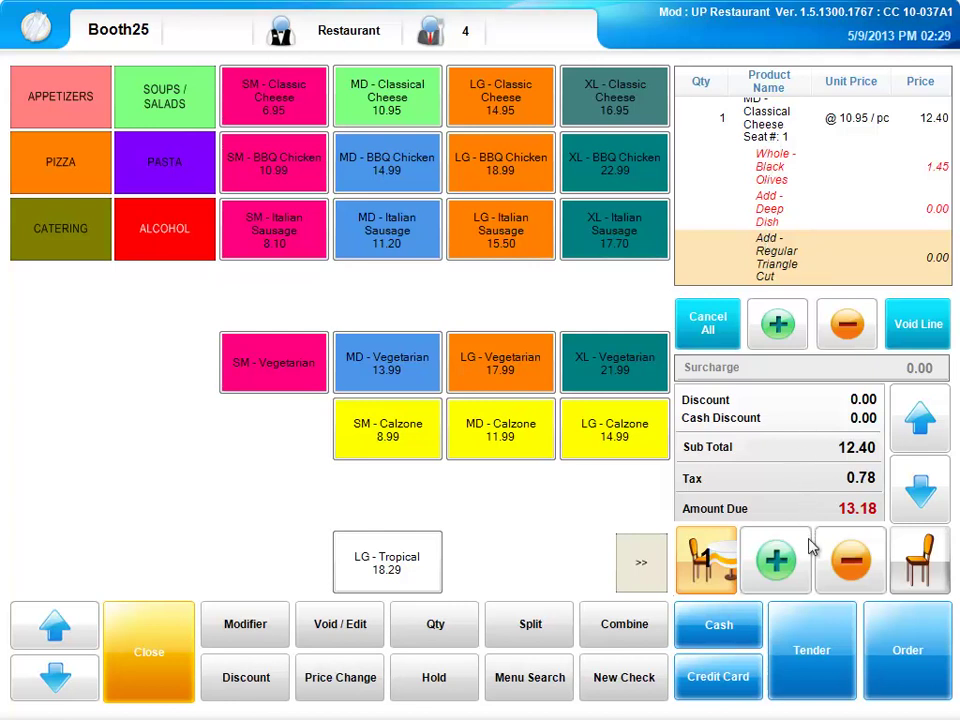
# Add Cheese Ravioli with Meat Sauce for seat 2 and send the 26.35 Booth25 order.
pyautogui.click(786, 576)
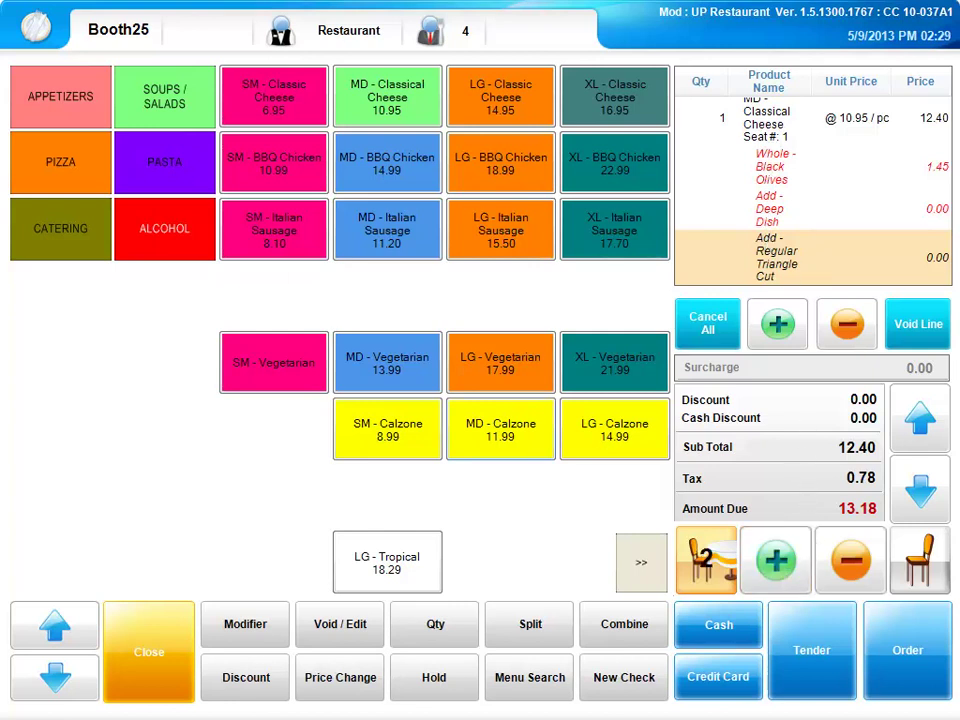
pyautogui.click(165, 172)
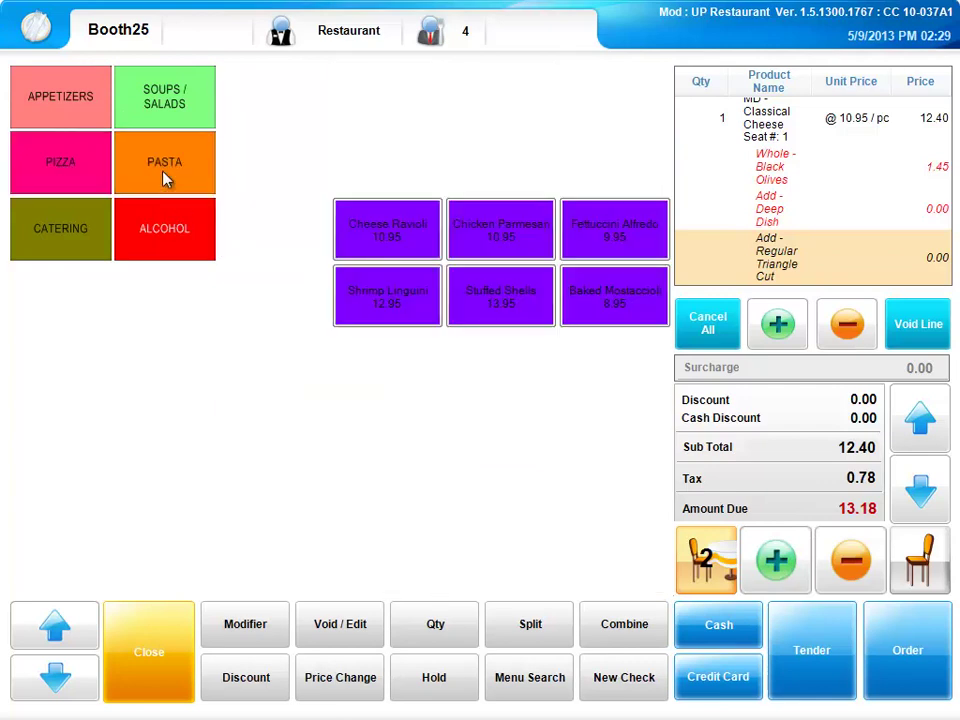
pyautogui.click(407, 249)
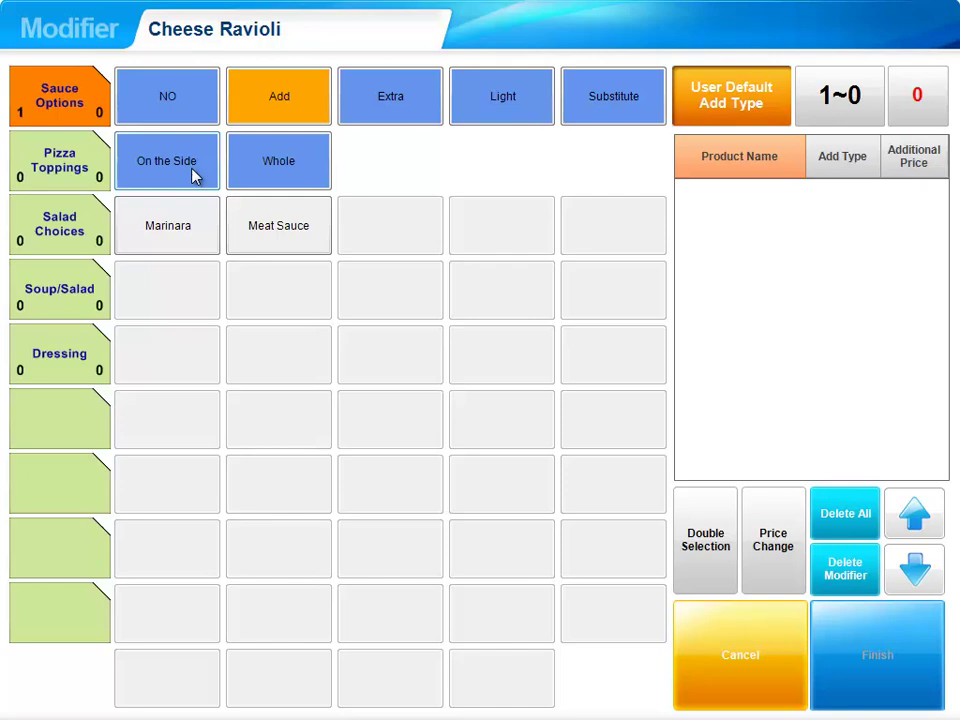
pyautogui.click(284, 233)
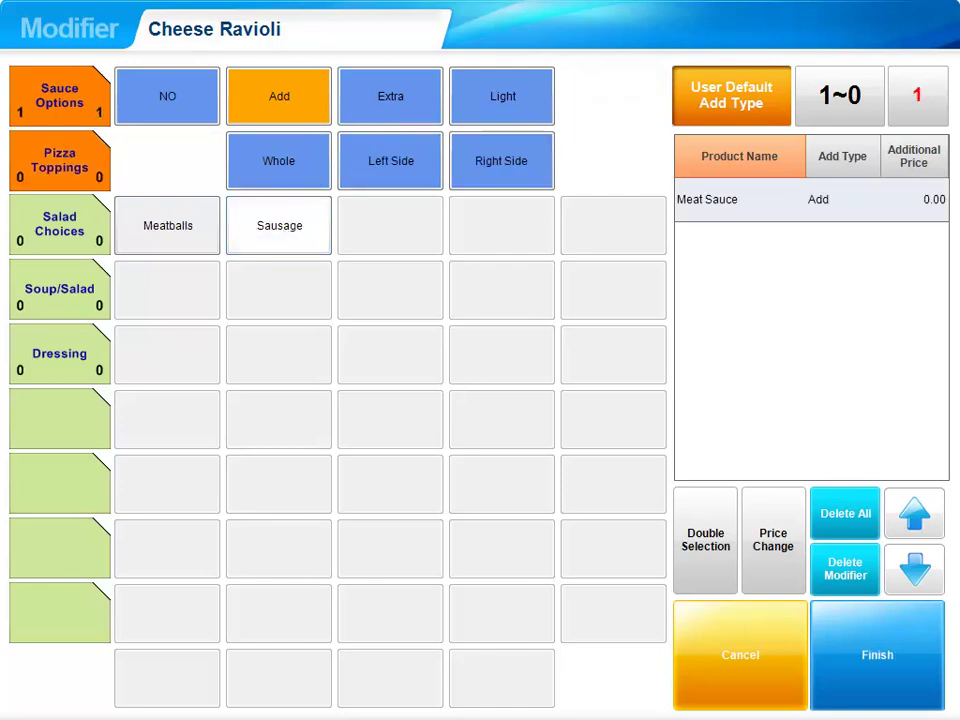
pyautogui.click(894, 673)
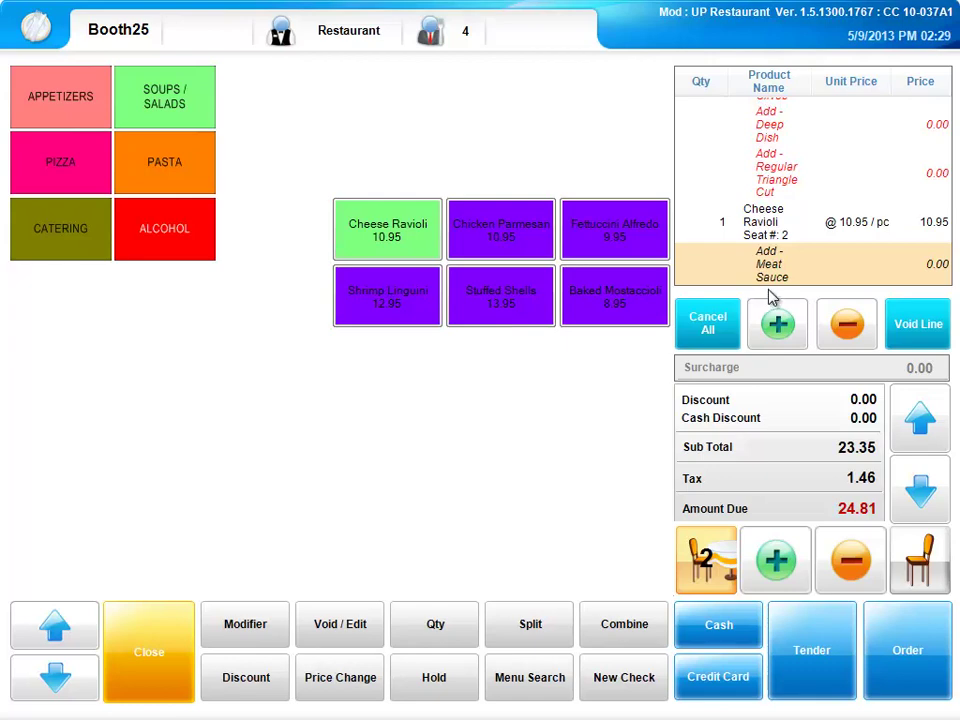
pyautogui.click(916, 655)
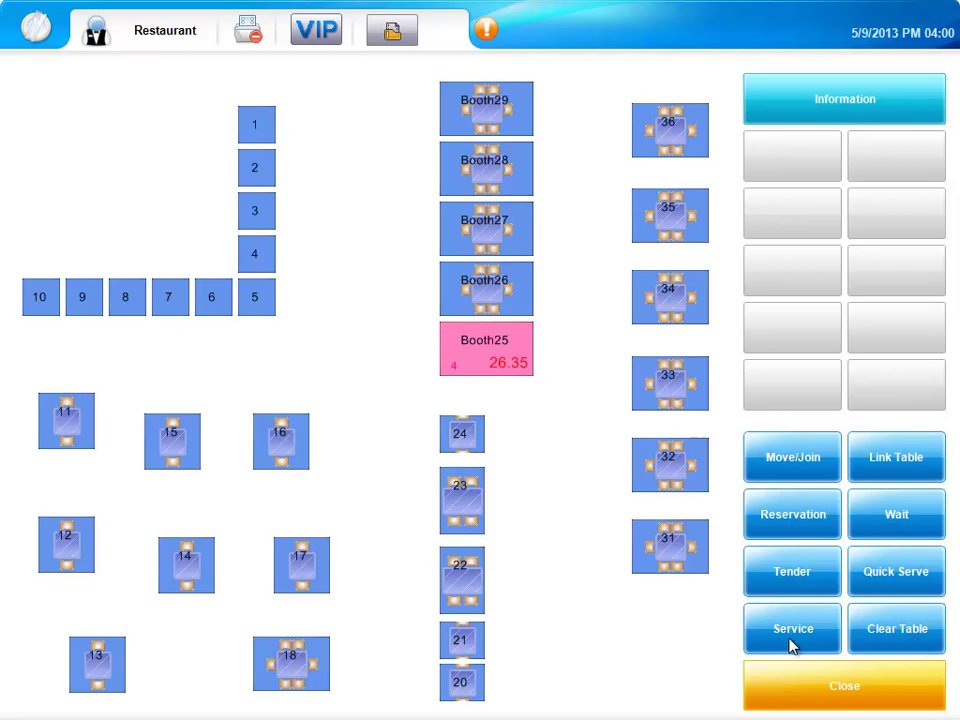
# Bring up Booth25's 26.35 bill and its order without paying, then return to the floor plan.
pyautogui.click(793, 583)
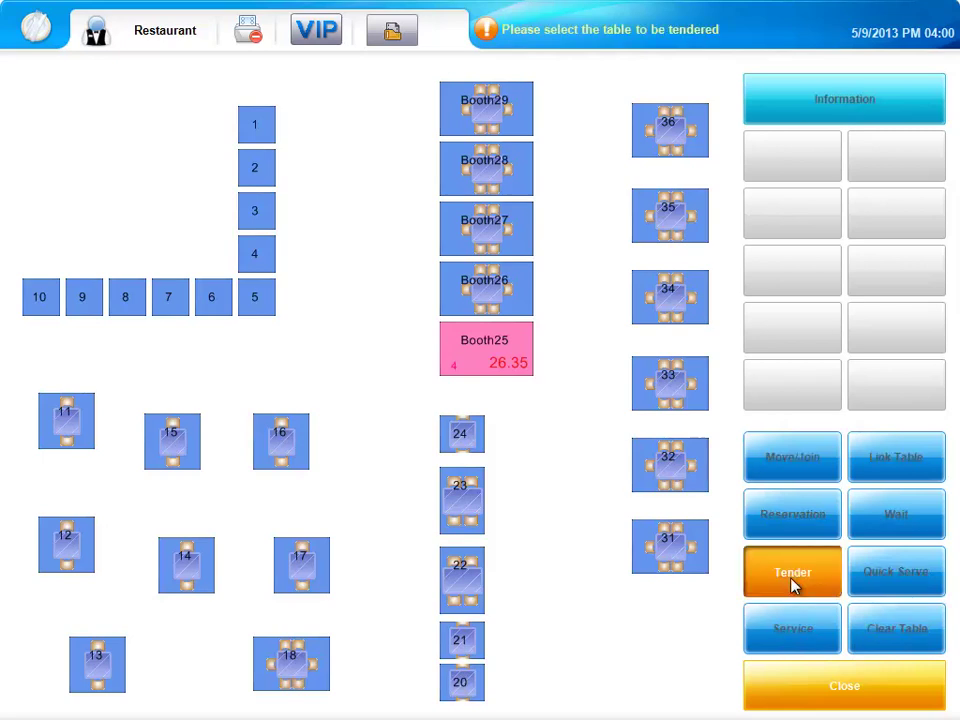
pyautogui.click(497, 358)
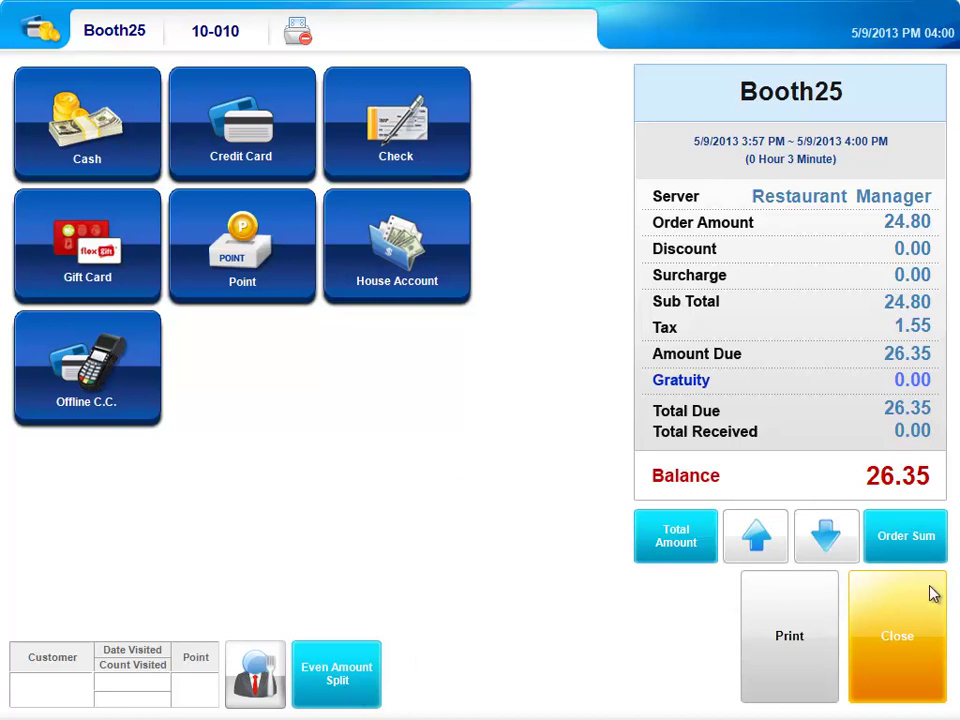
pyautogui.click(918, 634)
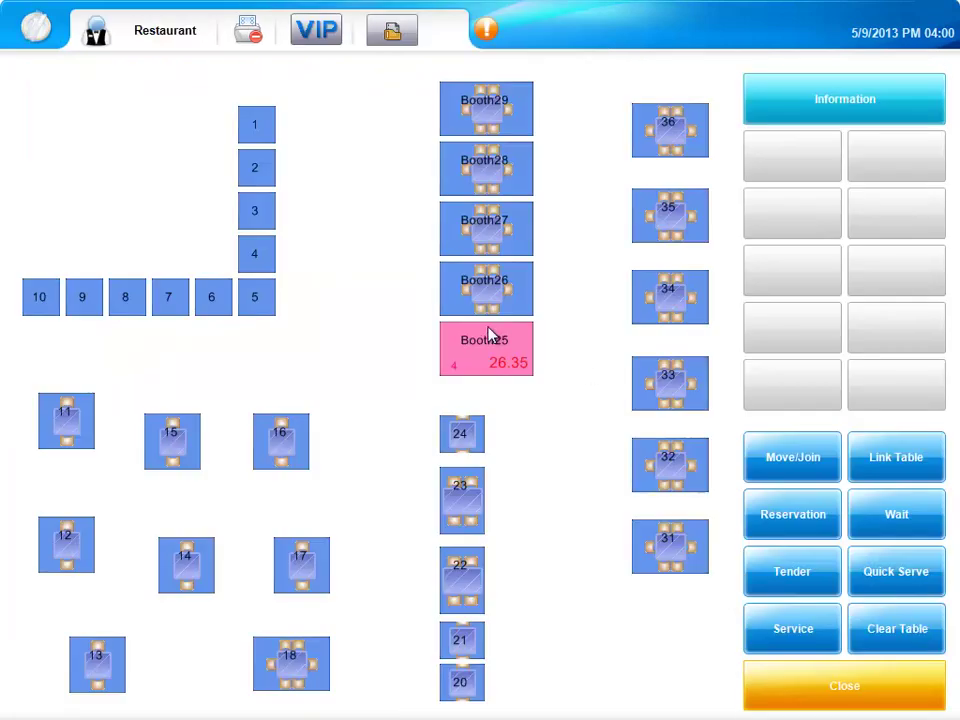
pyautogui.click(474, 372)
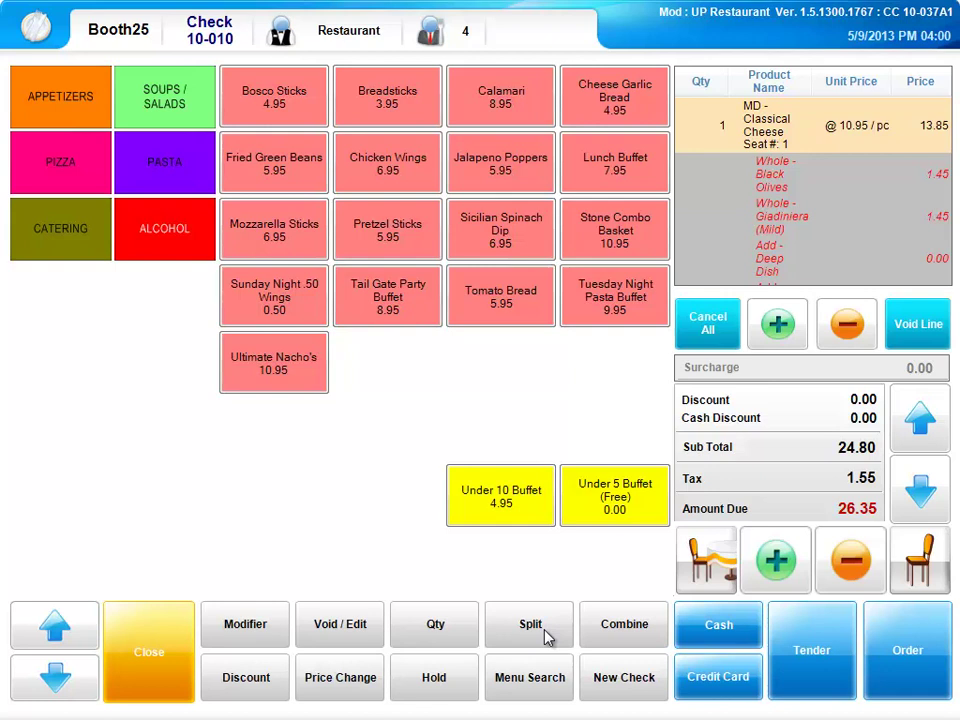
pyautogui.click(697, 590)
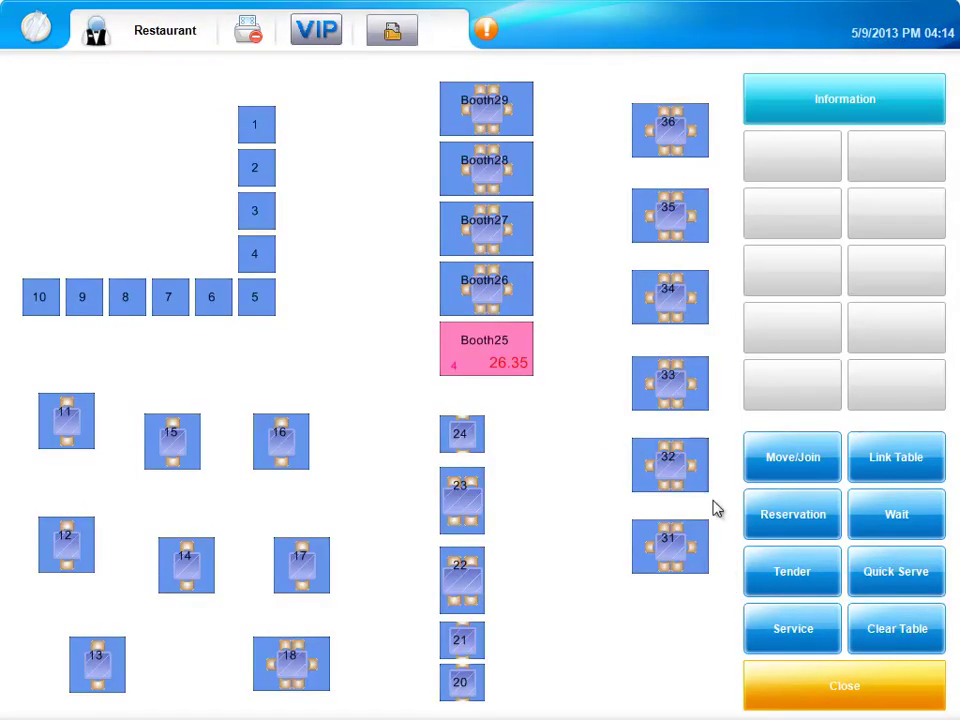
# Pay Booth25's 26.35 bill with 30.00 cash, give 3.65 change, and close the points dialog.
pyautogui.click(796, 575)
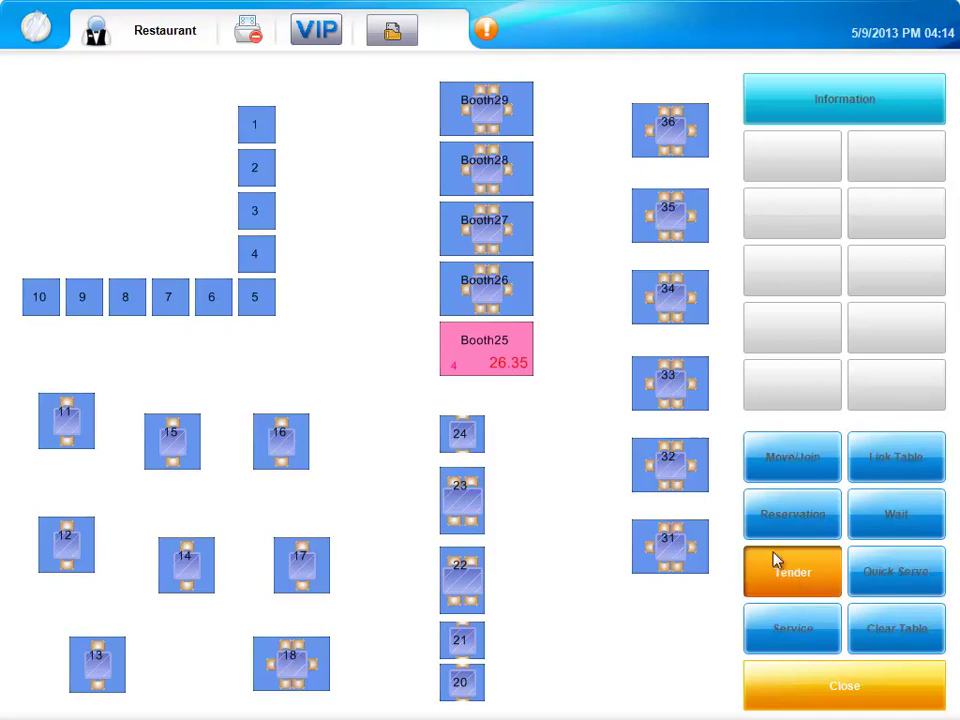
pyautogui.click(474, 361)
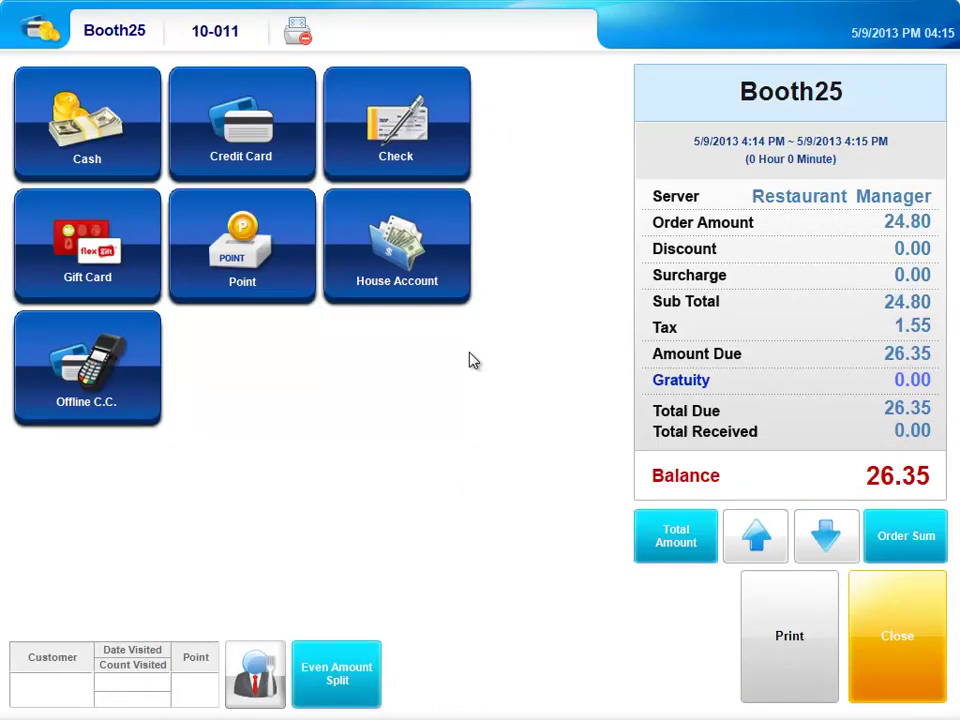
pyautogui.click(83, 146)
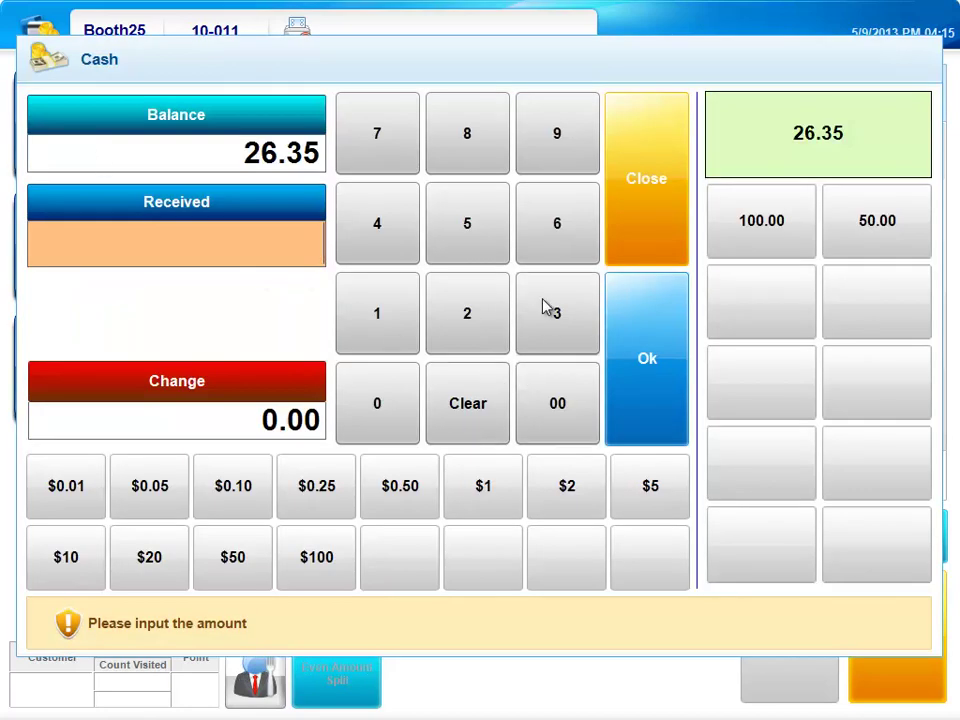
pyautogui.click(545, 307)
pyautogui.click(369, 418)
pyautogui.doubleClick(369, 418)
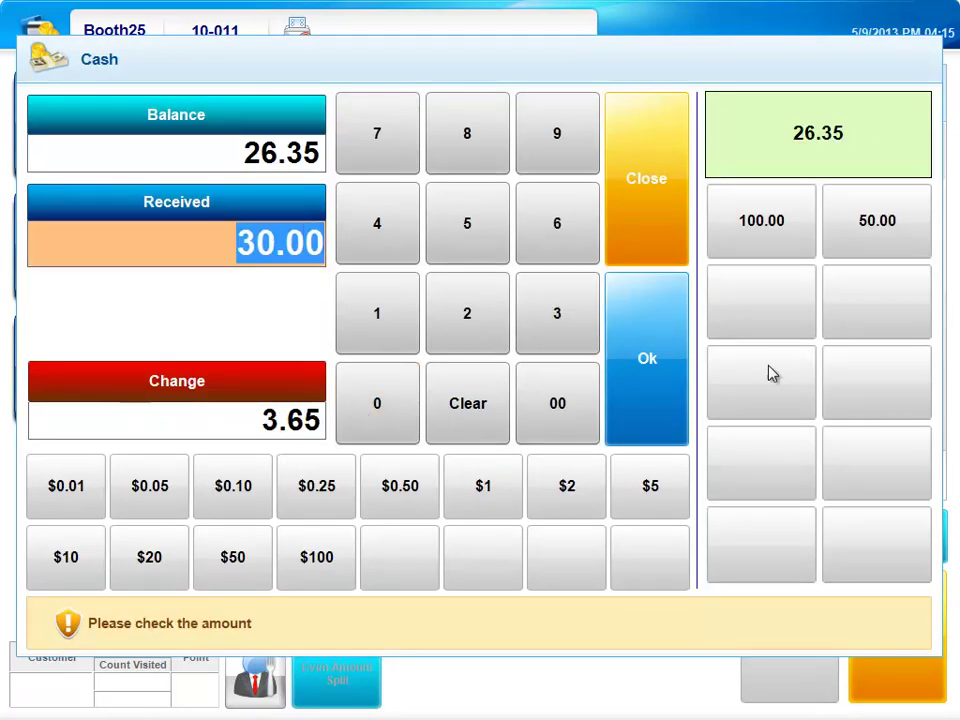
pyautogui.click(649, 369)
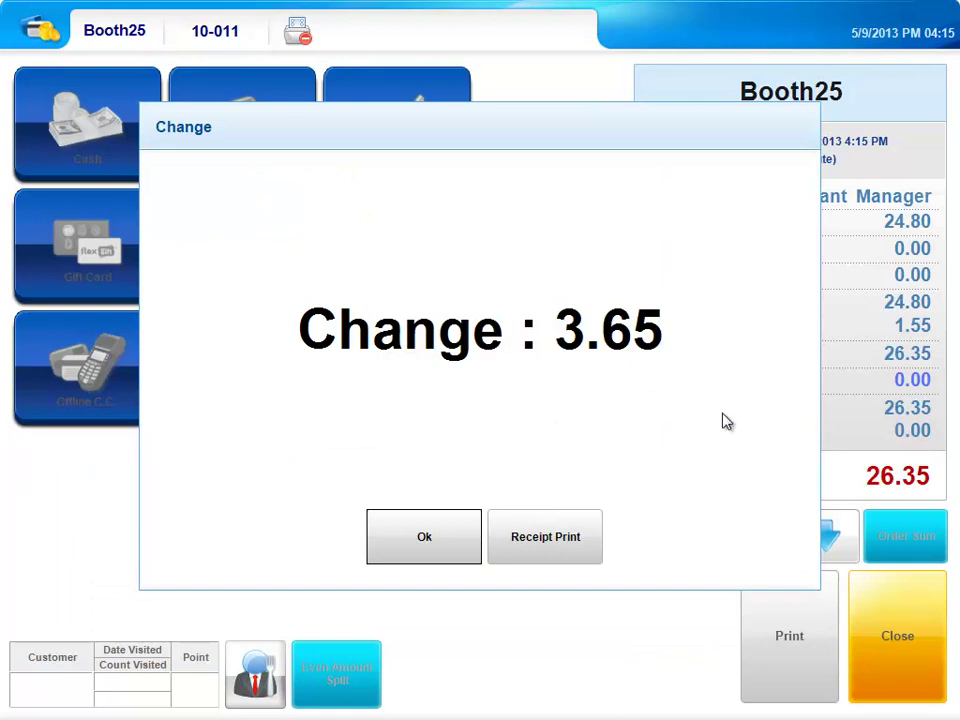
pyautogui.click(390, 558)
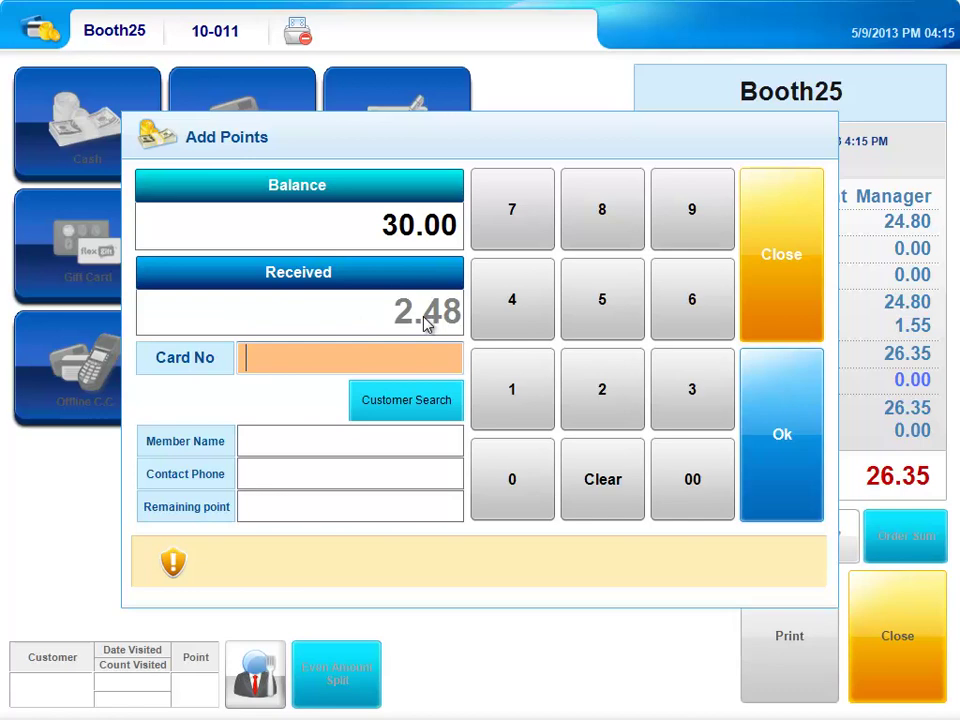
pyautogui.click(805, 274)
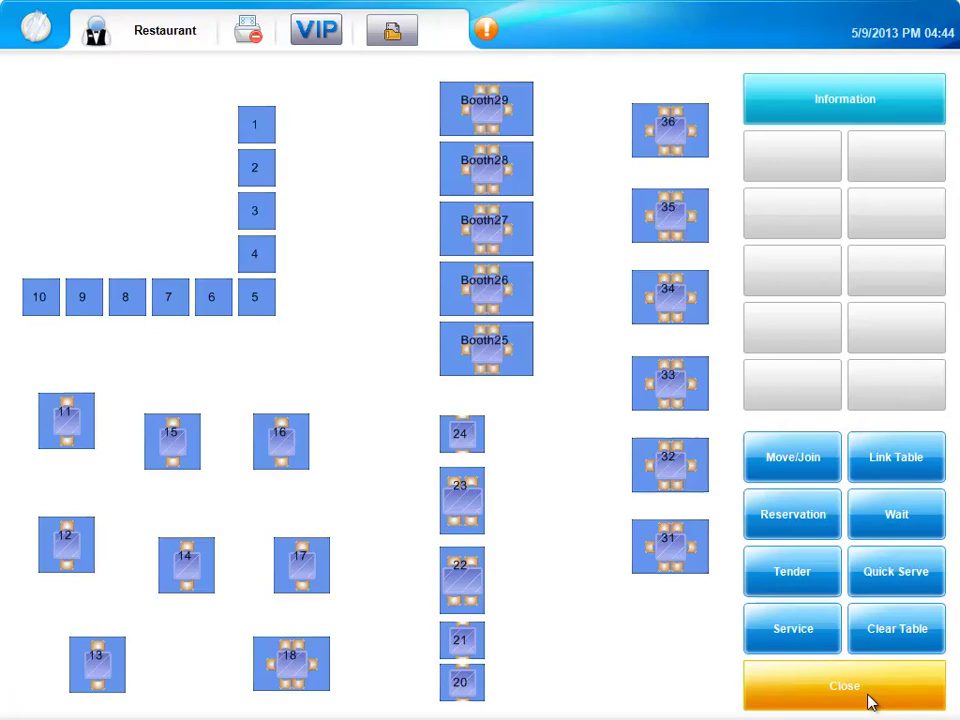
# Leave the floor plan for the main menu and start a new Delivery order.
pyautogui.click(868, 701)
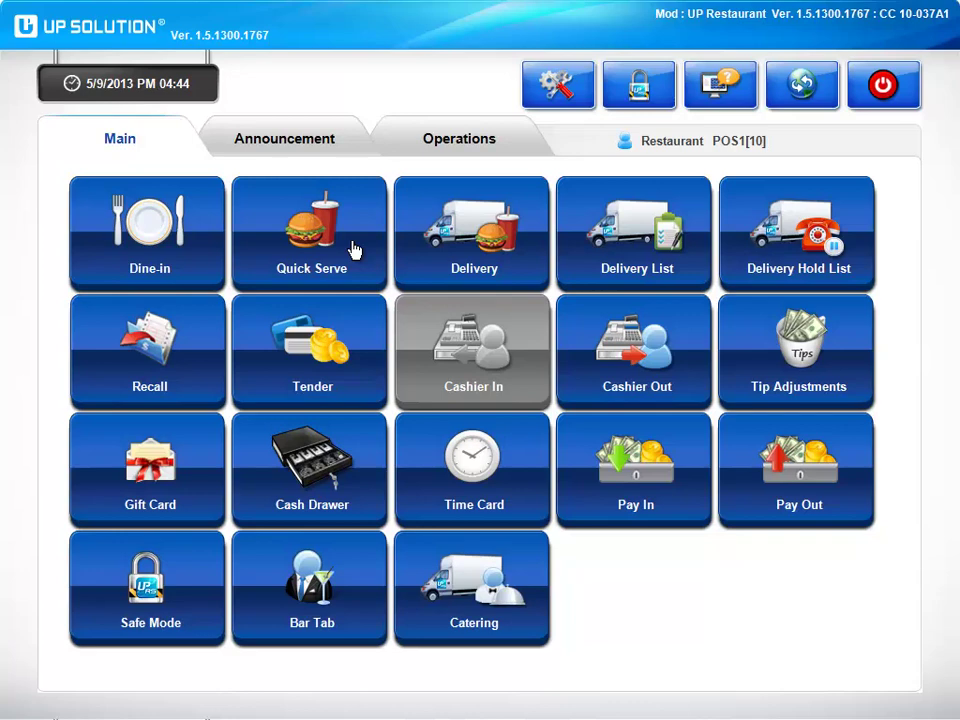
pyautogui.click(434, 273)
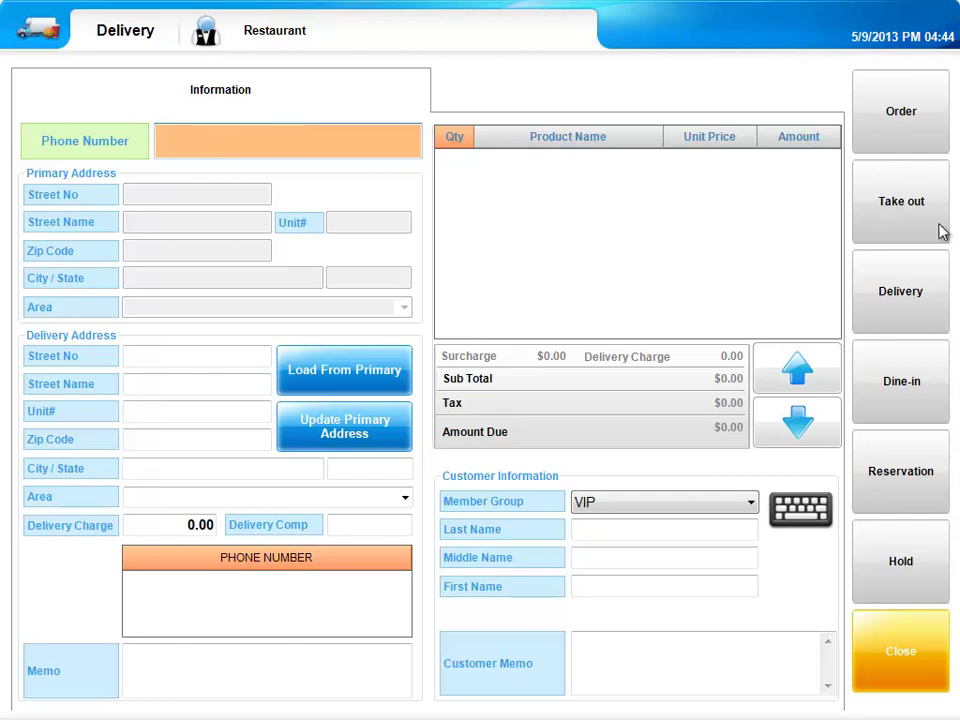
pyautogui.click(922, 297)
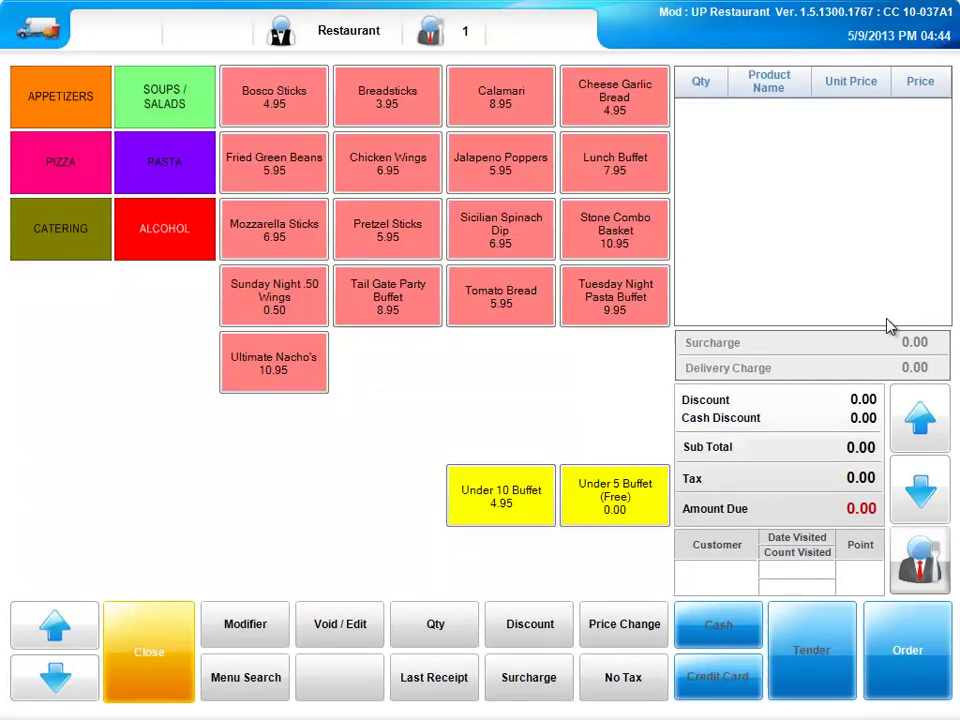
pyautogui.click(157, 680)
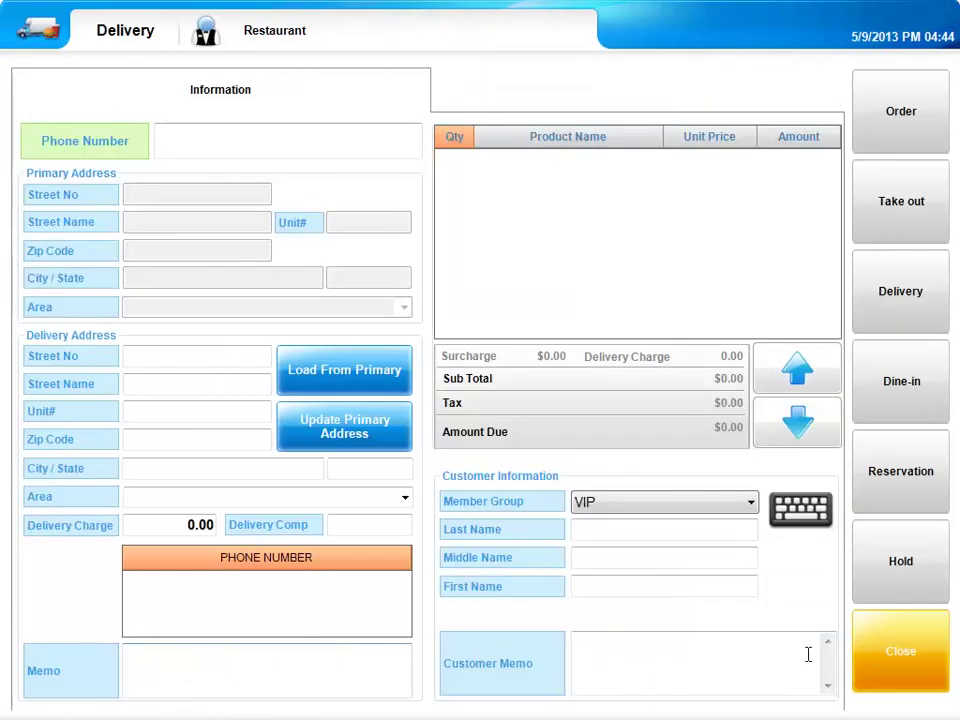
pyautogui.click(926, 656)
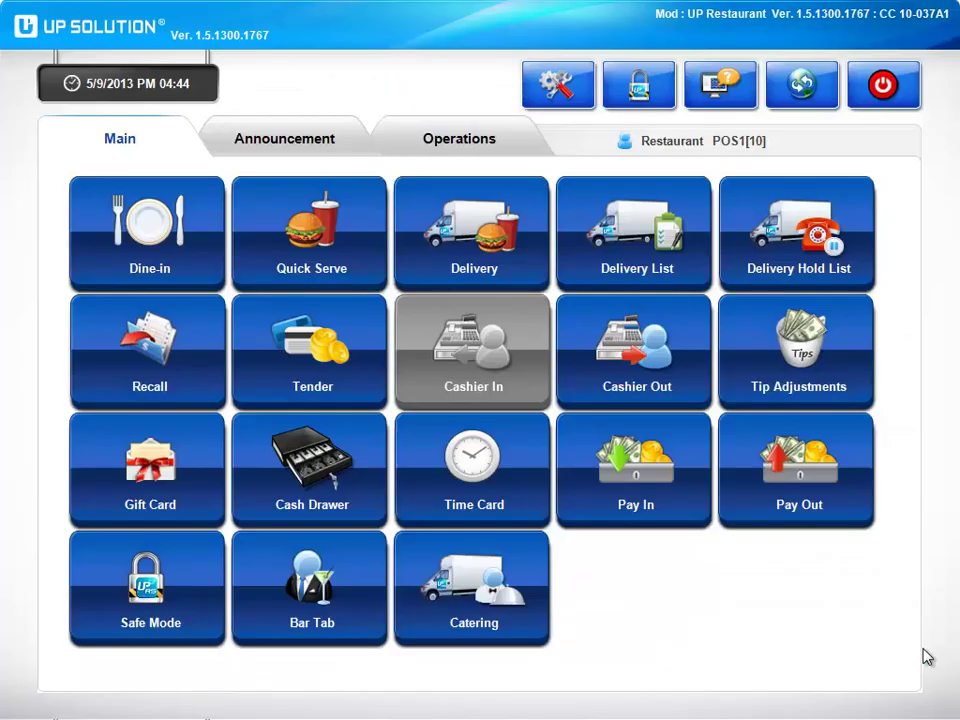
pyautogui.click(662, 287)
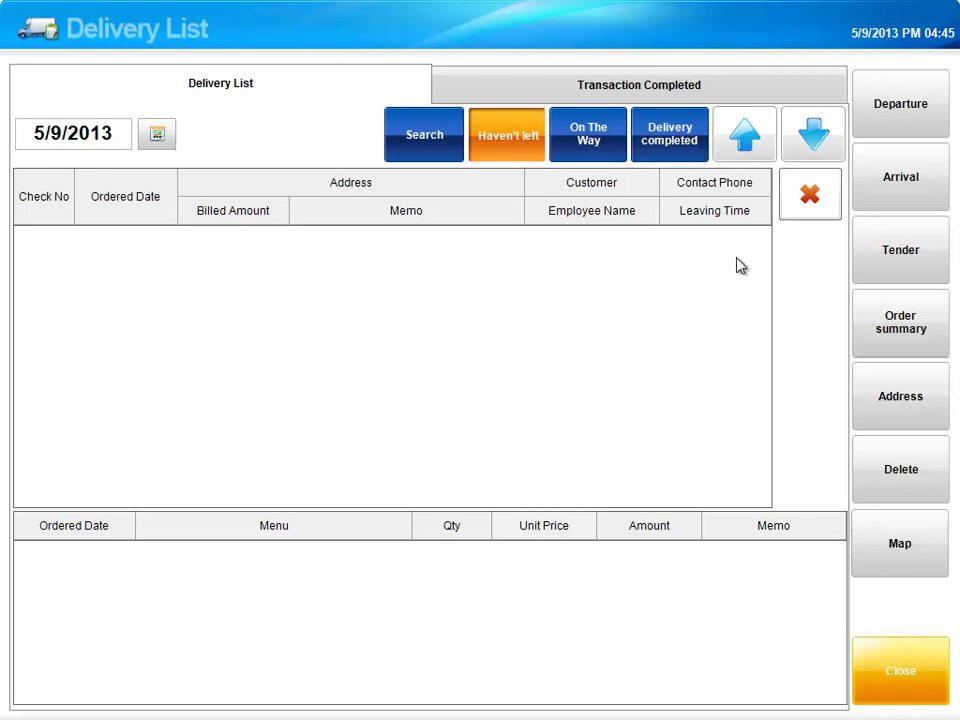
pyautogui.click(914, 681)
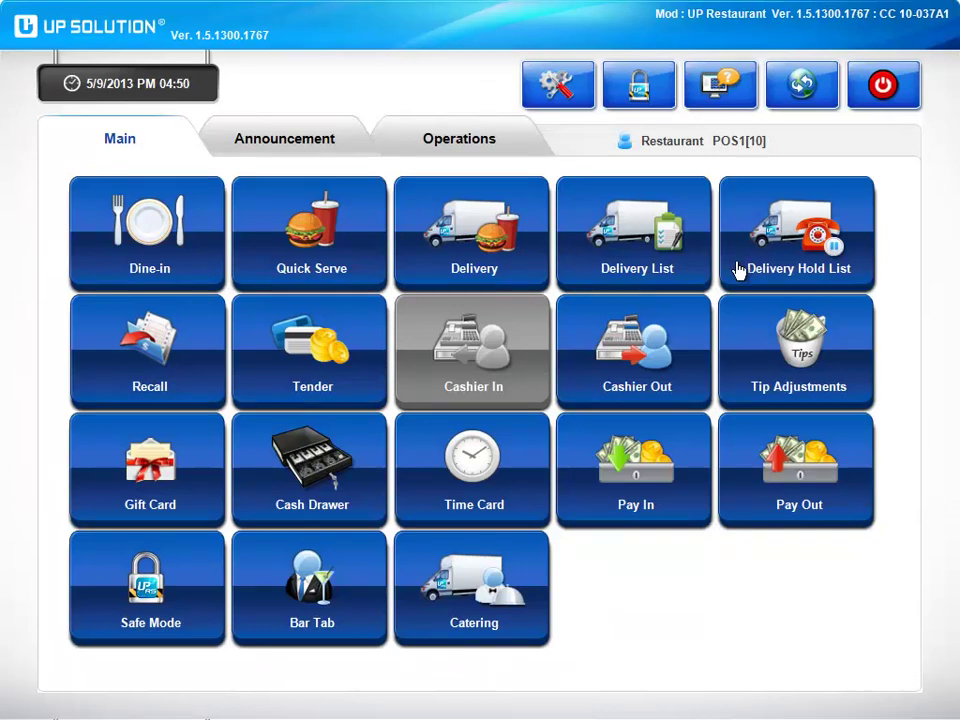
pyautogui.click(195, 363)
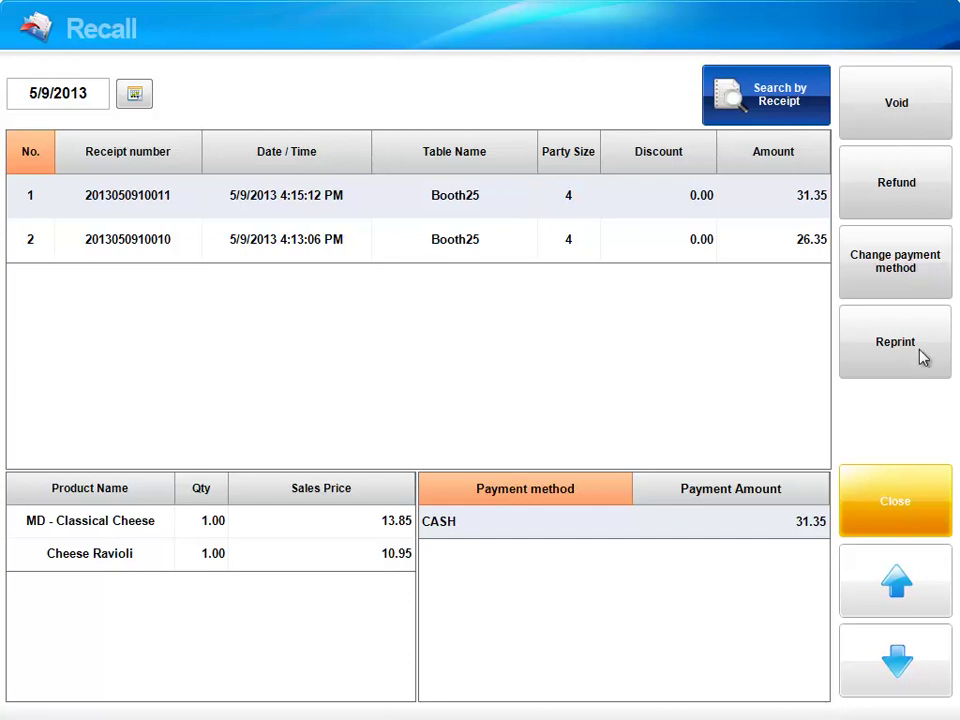
pyautogui.click(921, 501)
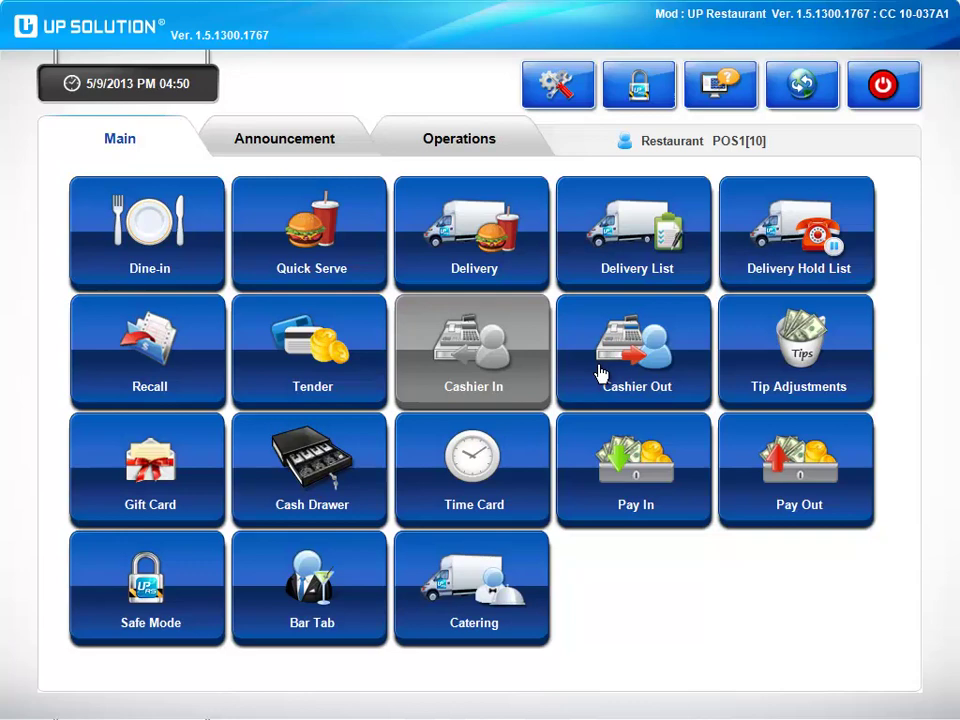
# Add a 5.00 cash gratuity to receipt 2, making it 31.35, without printing.
pyautogui.click(757, 365)
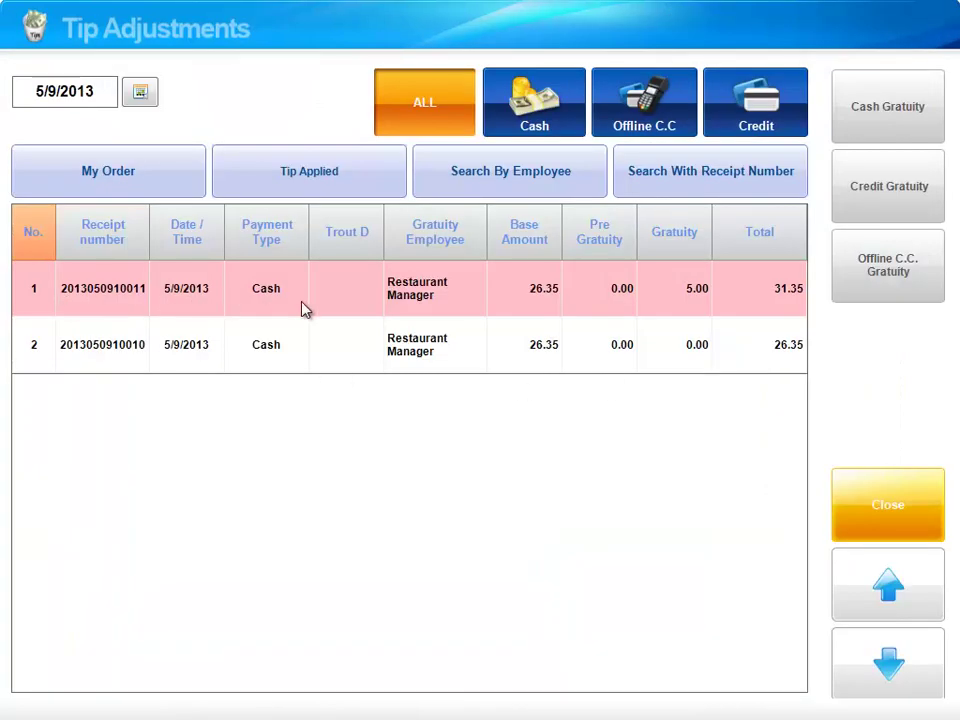
pyautogui.click(132, 348)
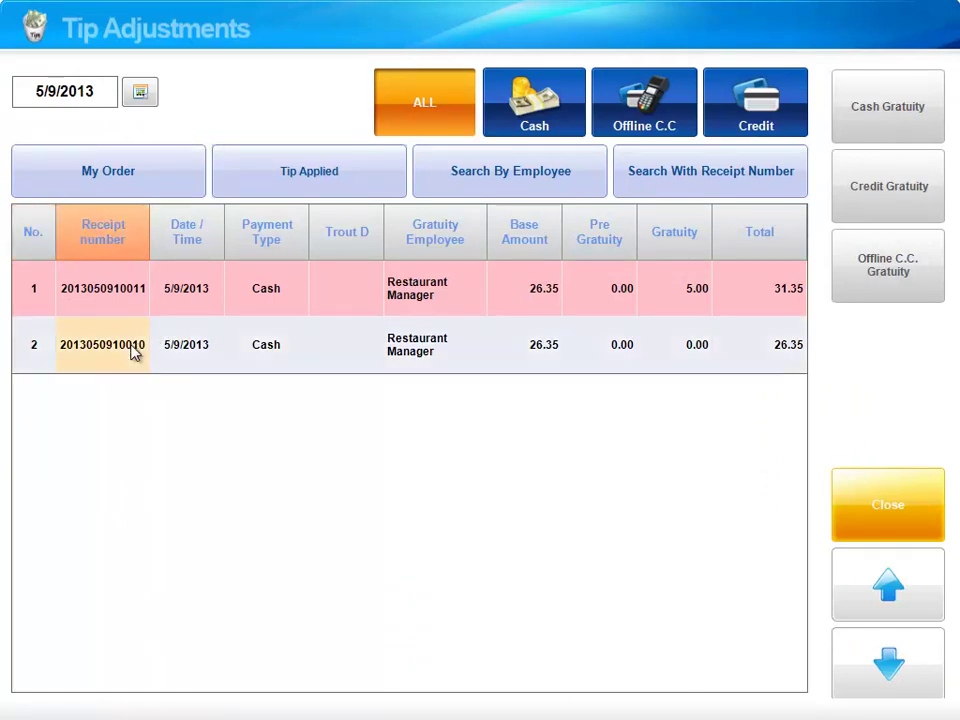
pyautogui.click(880, 118)
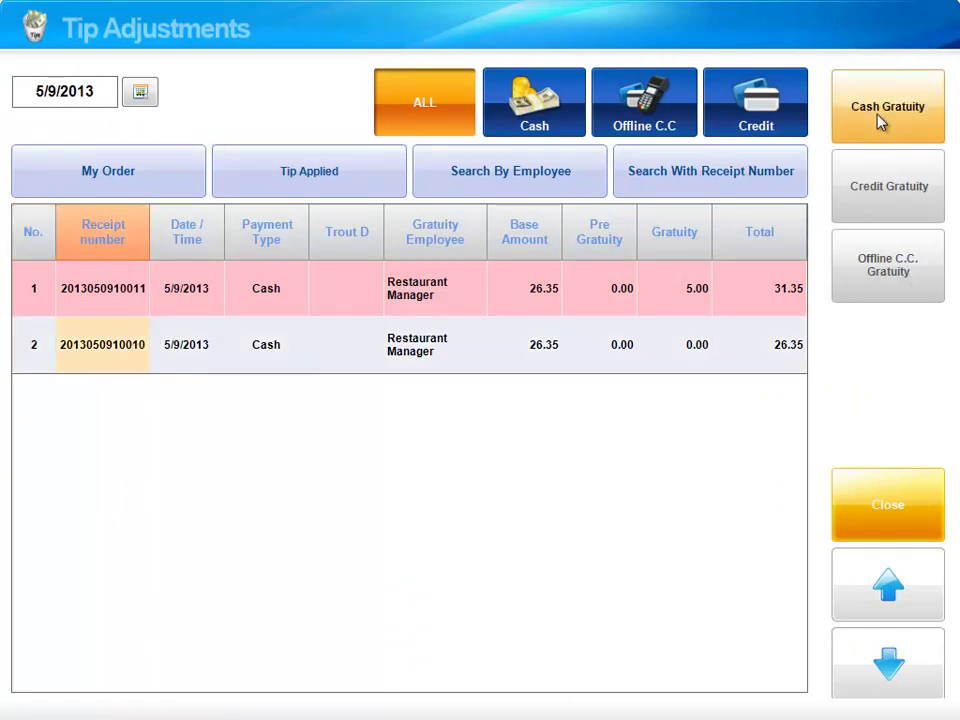
pyautogui.click(614, 312)
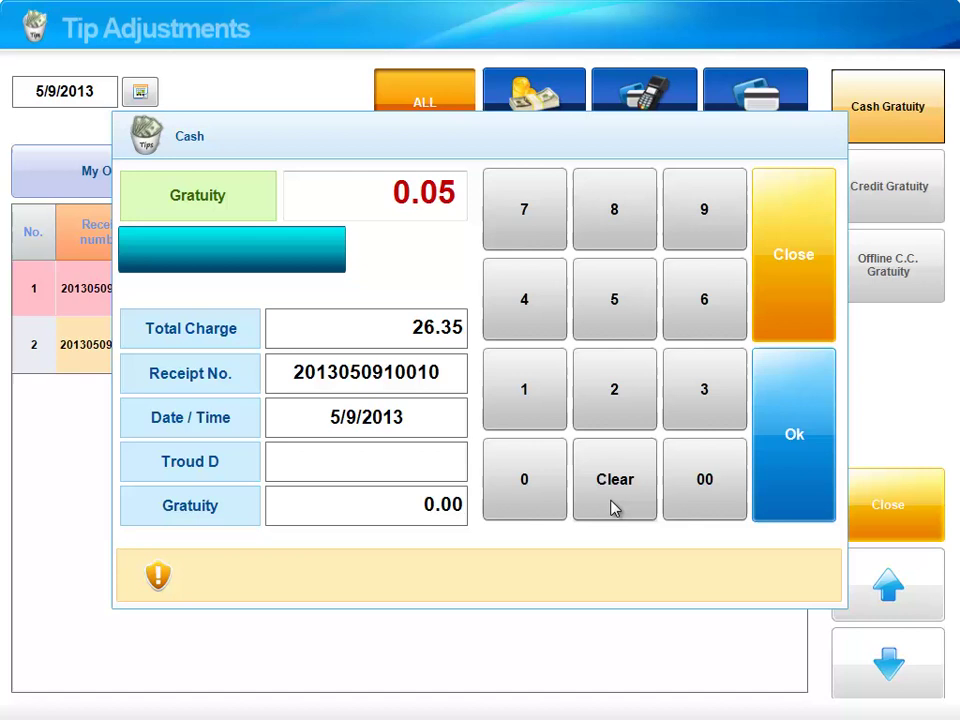
pyautogui.click(549, 491)
pyautogui.click(549, 491)
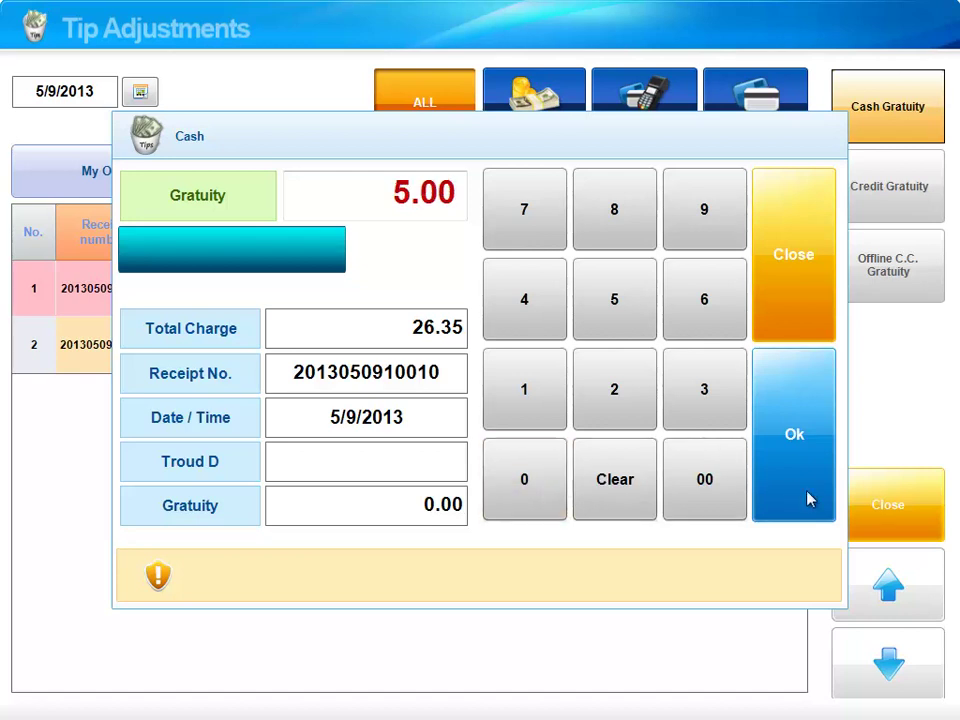
pyautogui.click(801, 454)
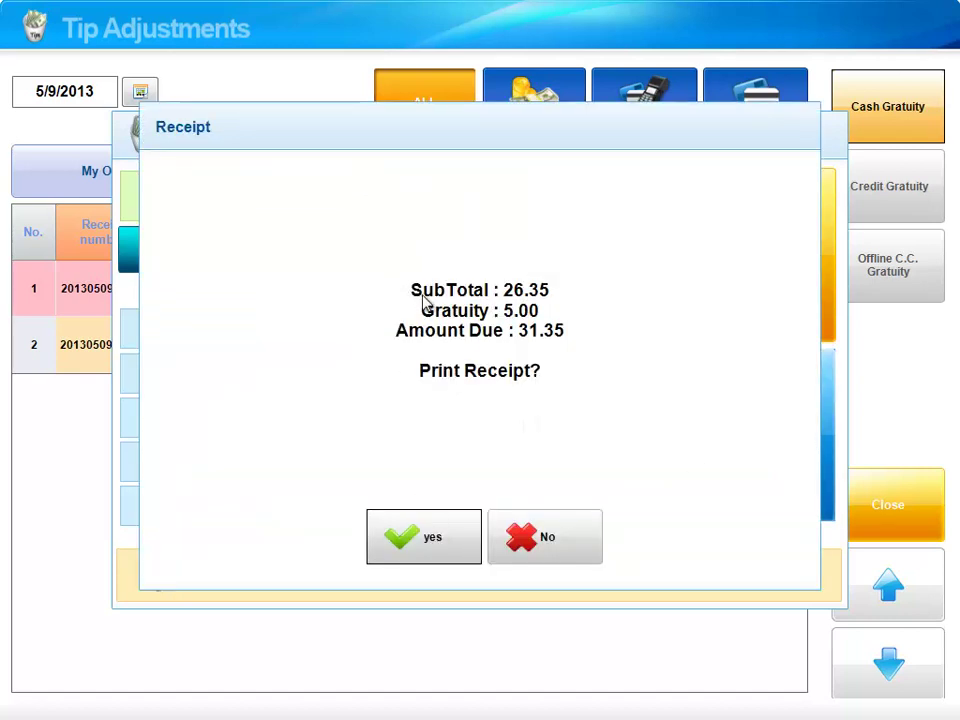
pyautogui.click(549, 558)
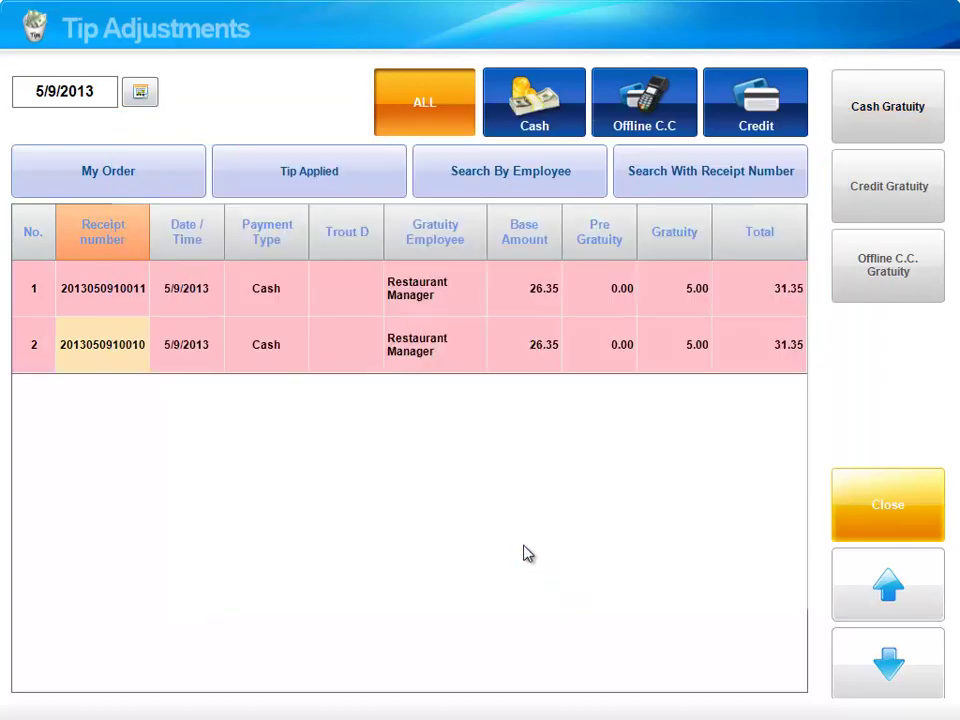
# Close Tip Adjustments and open the cash drawer with the reason 'change'.
pyautogui.click(866, 519)
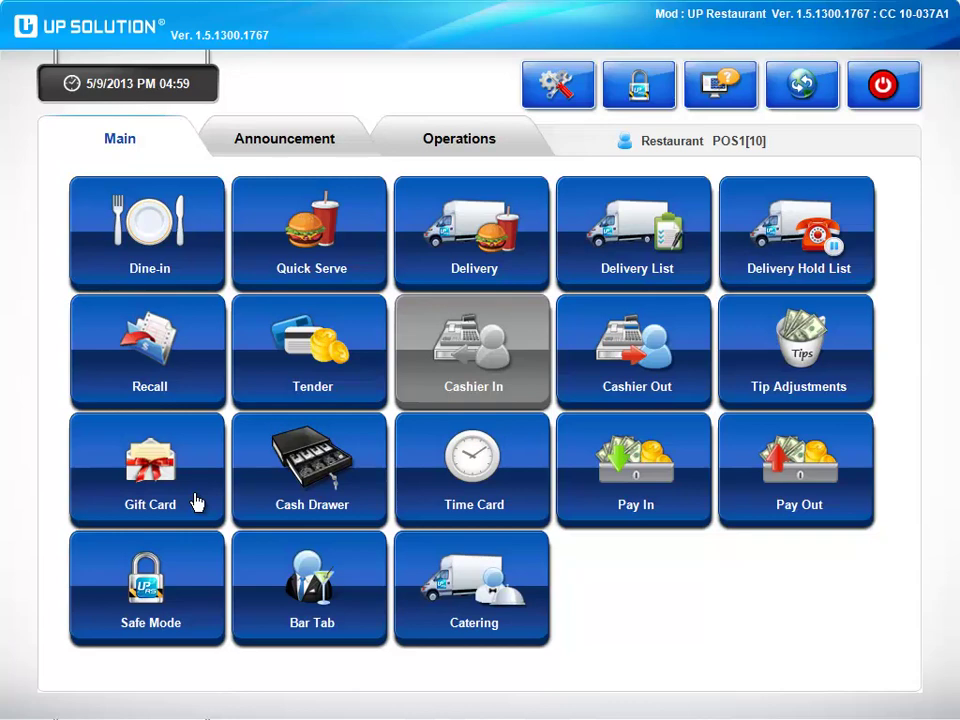
pyautogui.click(296, 507)
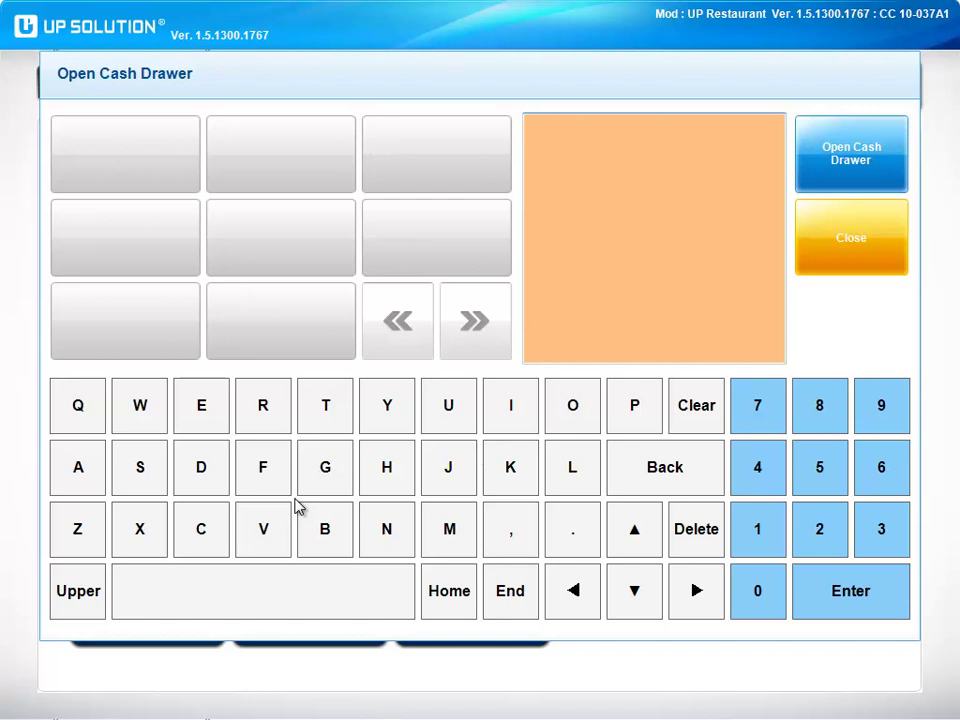
pyautogui.write('change')
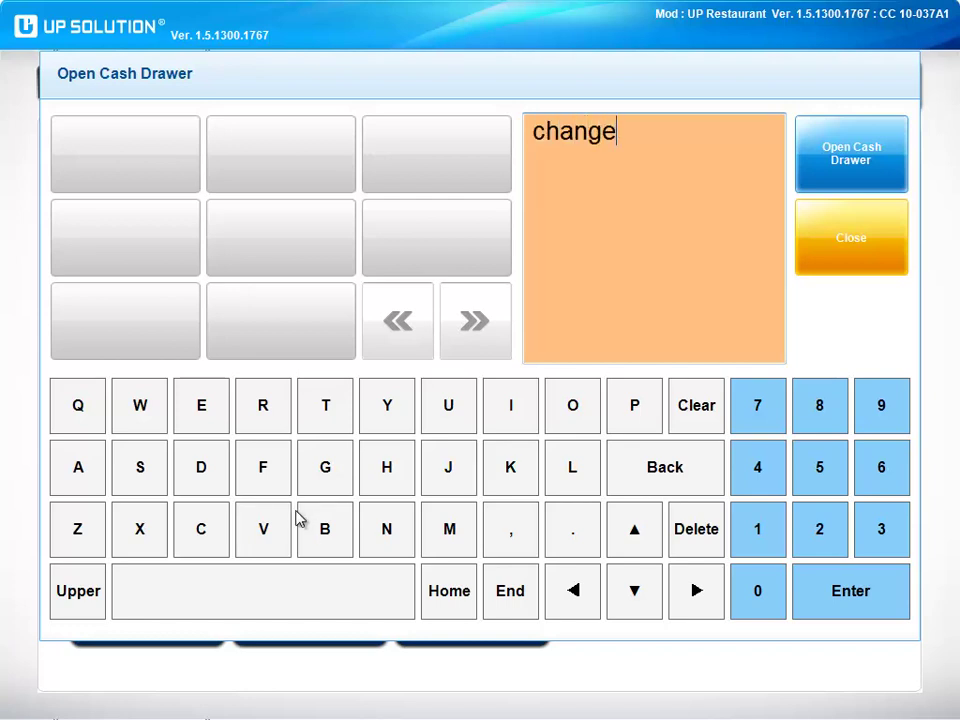
pyautogui.click(866, 186)
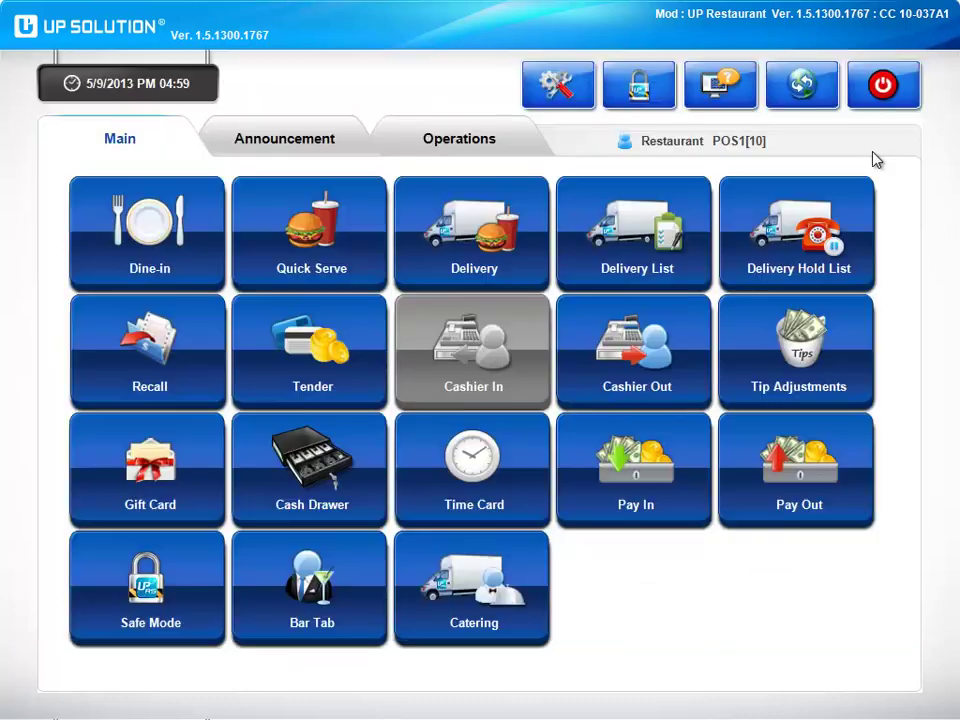
# Clock the Restaurant Manager in on the Time Card using the employee password.
pyautogui.click(432, 492)
pyautogui.click(544, 259)
pyautogui.click(544, 260)
pyautogui.click(544, 261)
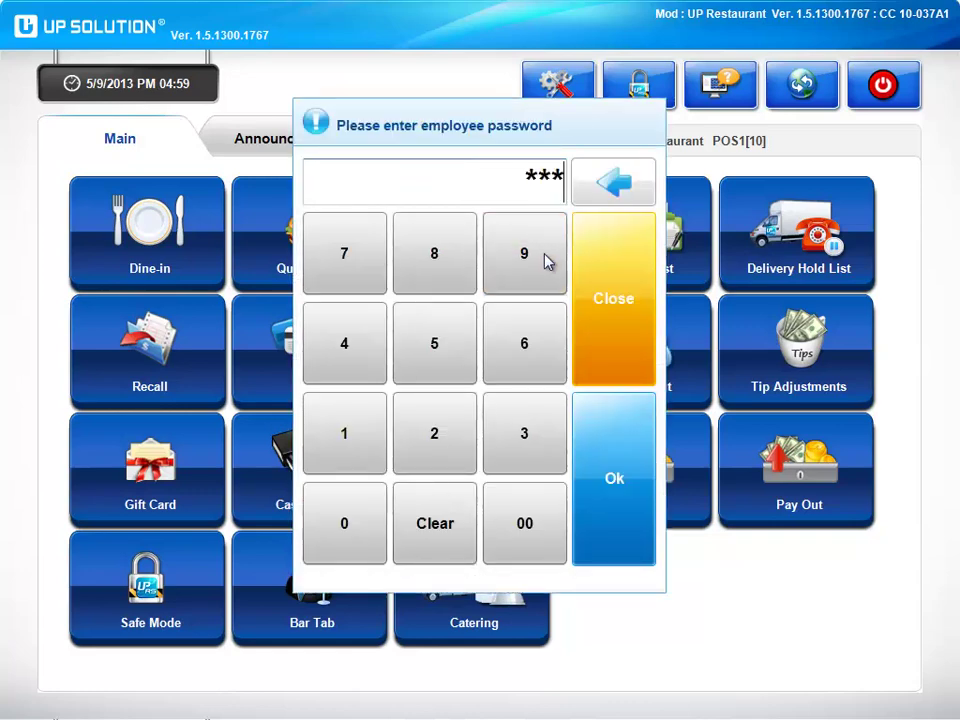
pyautogui.click(544, 258)
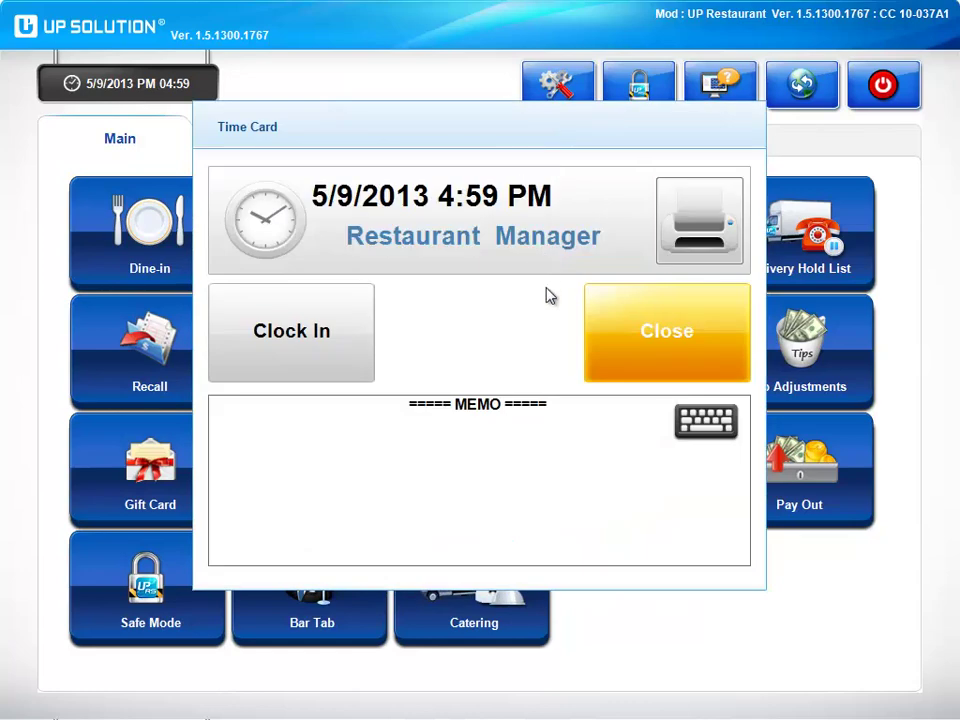
pyautogui.click(310, 331)
pyautogui.click(492, 540)
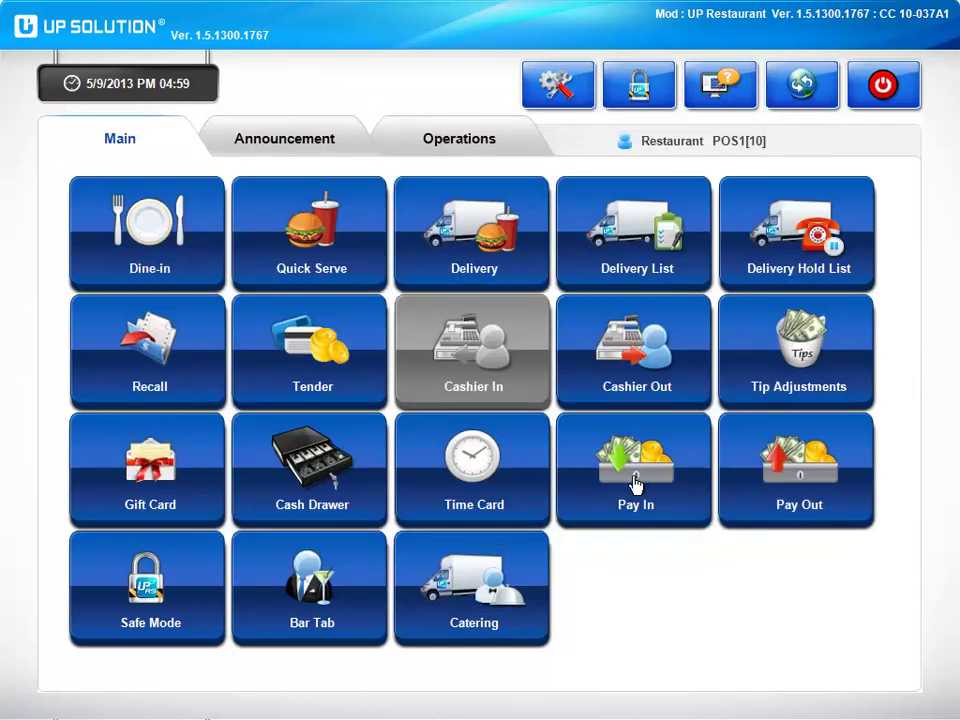
# Start a pay-out under Direct Labor Expense, type Allowance, for the chosen employee.
pyautogui.click(735, 497)
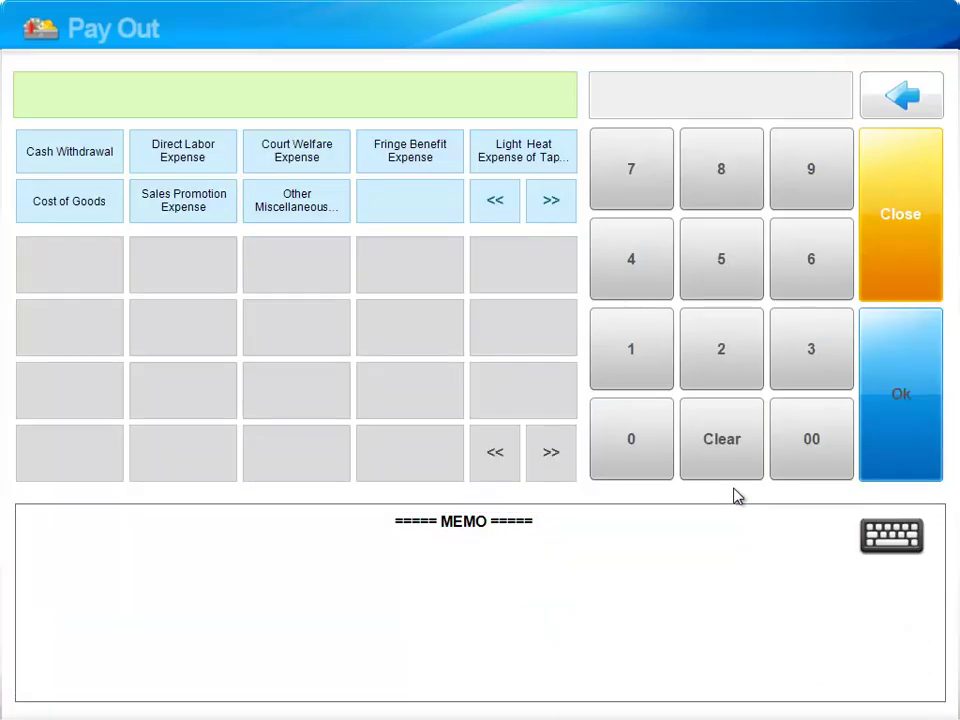
pyautogui.click(205, 156)
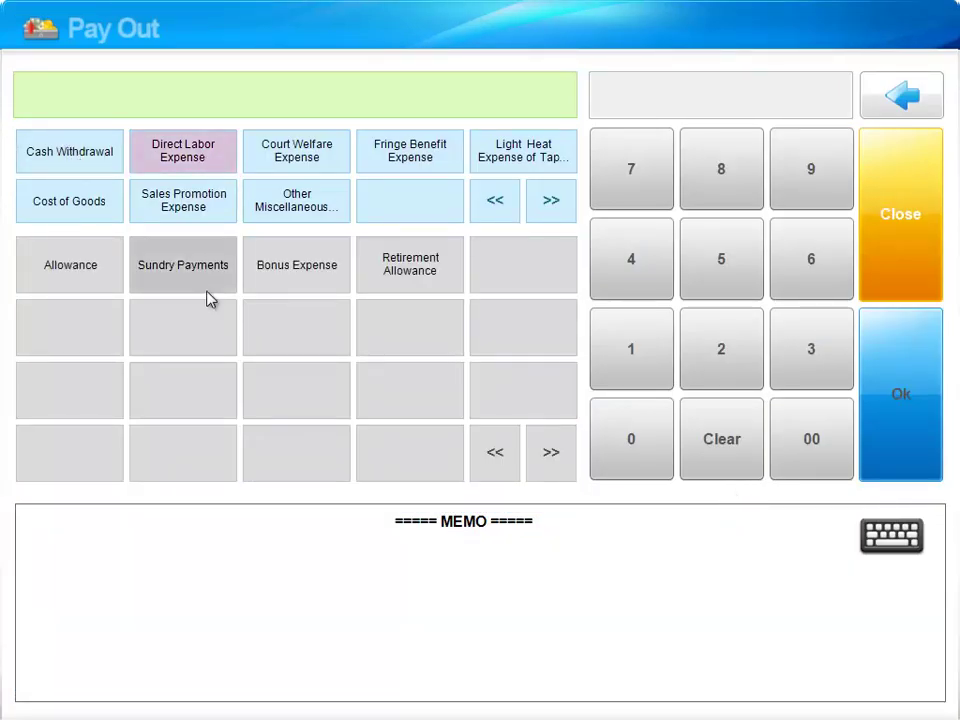
pyautogui.click(72, 283)
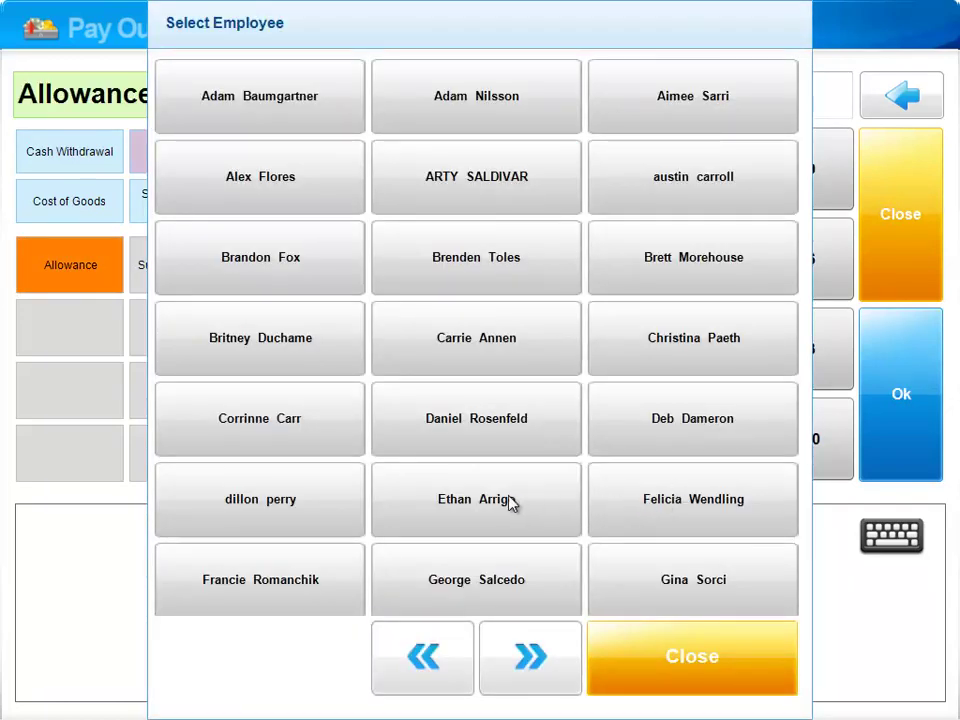
pyautogui.click(189, 182)
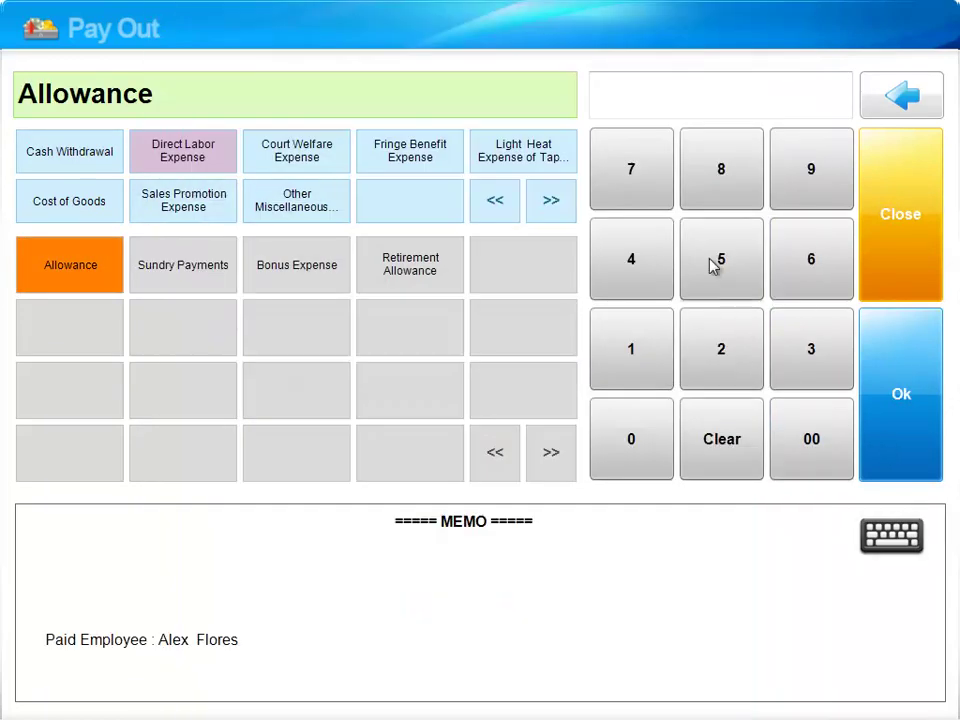
# Enter 40.00 as the pay-out amount, confirm it and dismiss the withdrawal confirmation.
pyautogui.click(612, 278)
pyautogui.click(640, 443)
pyautogui.click(640, 443)
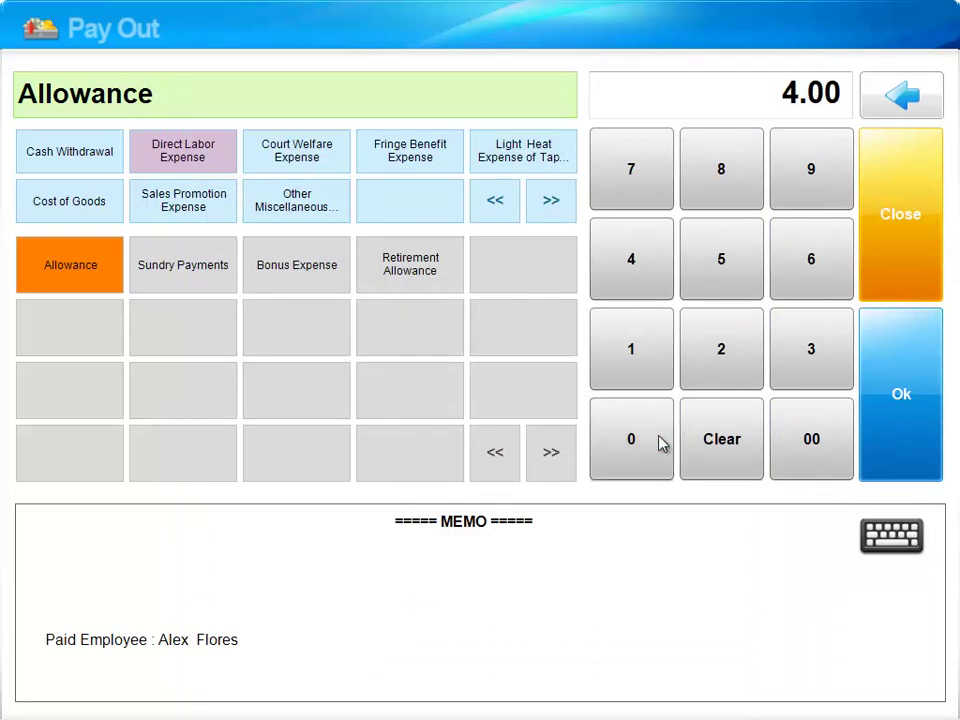
pyautogui.click(660, 443)
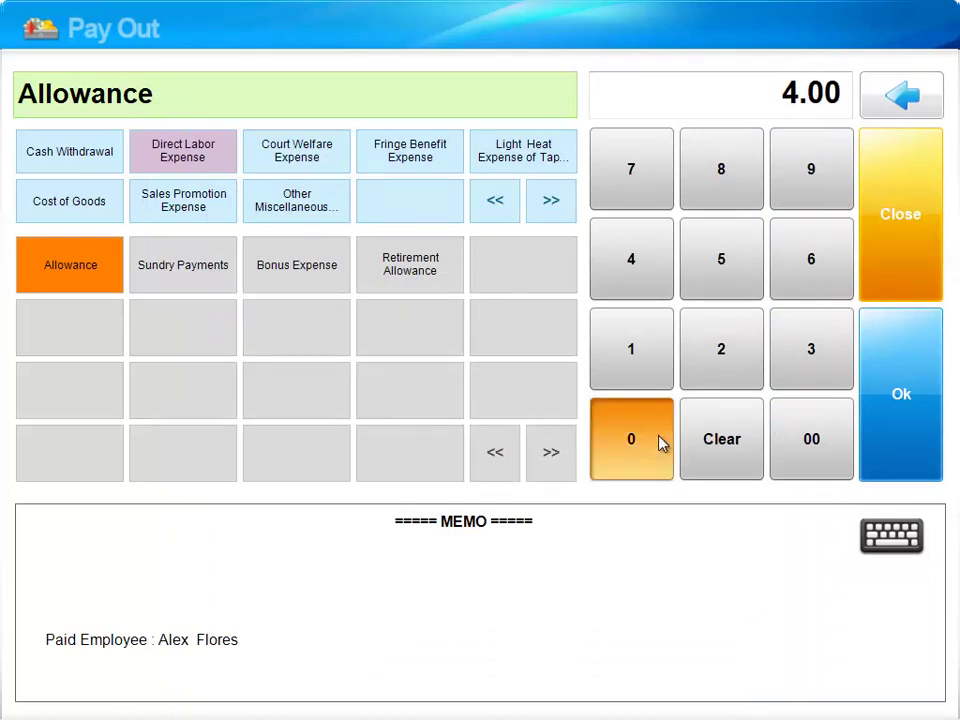
pyautogui.click(918, 365)
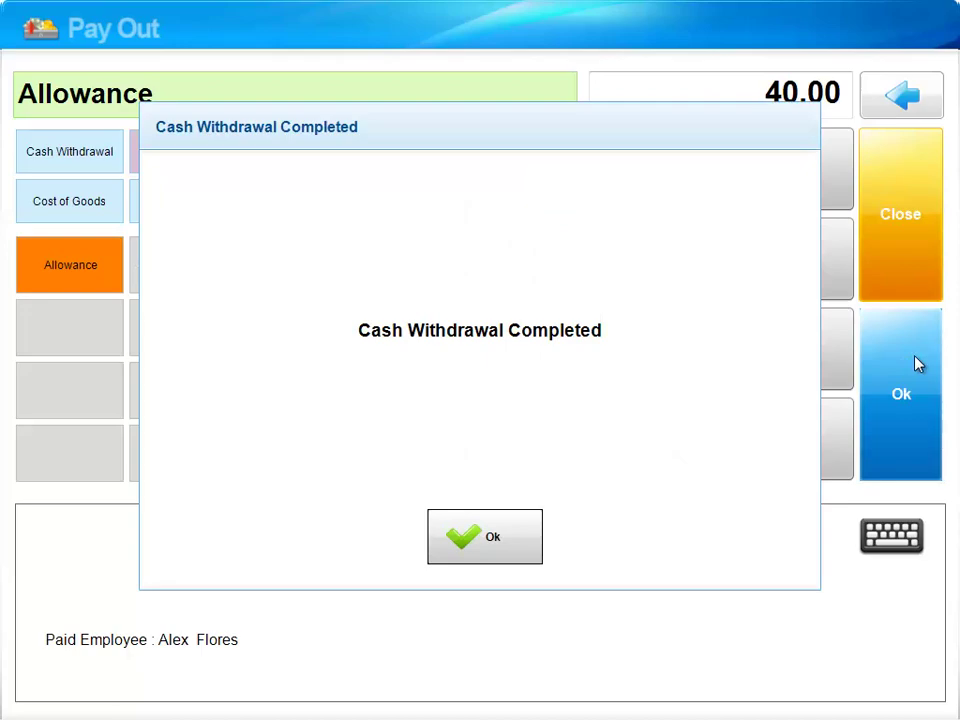
pyautogui.click(501, 519)
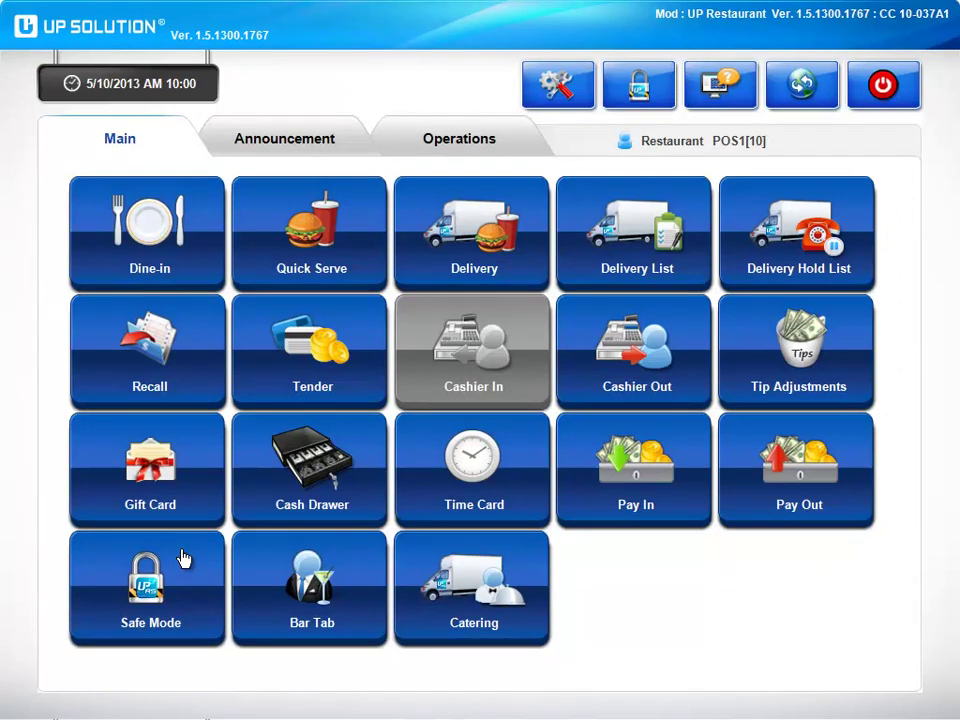
# Lock the terminal in Safe Mode, log back in with the password, and start a bar tab.
pyautogui.click(183, 558)
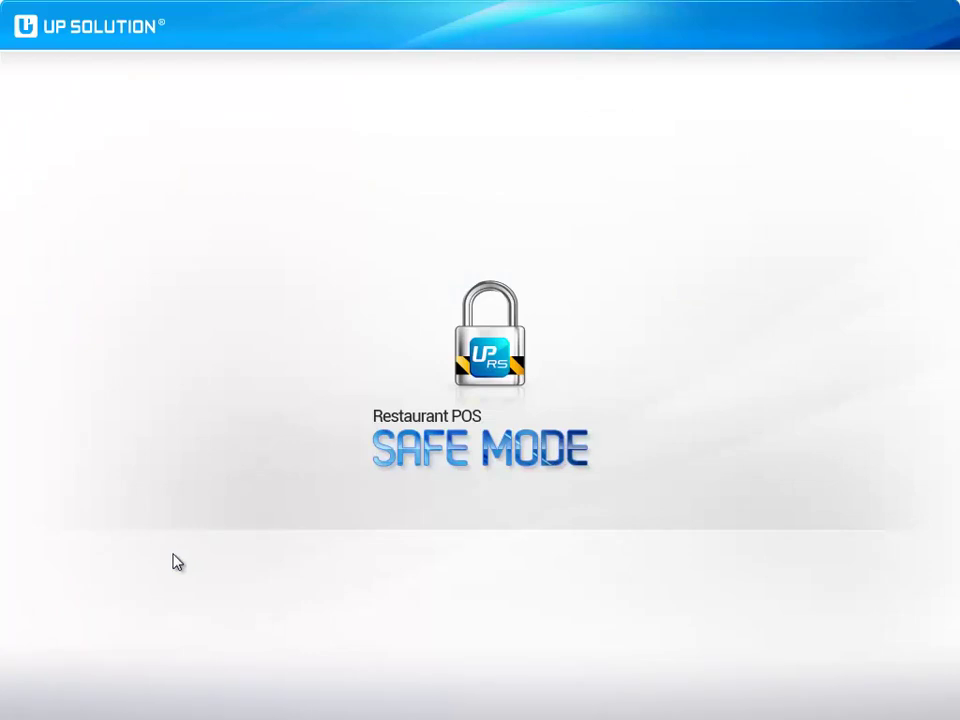
pyautogui.write('123')
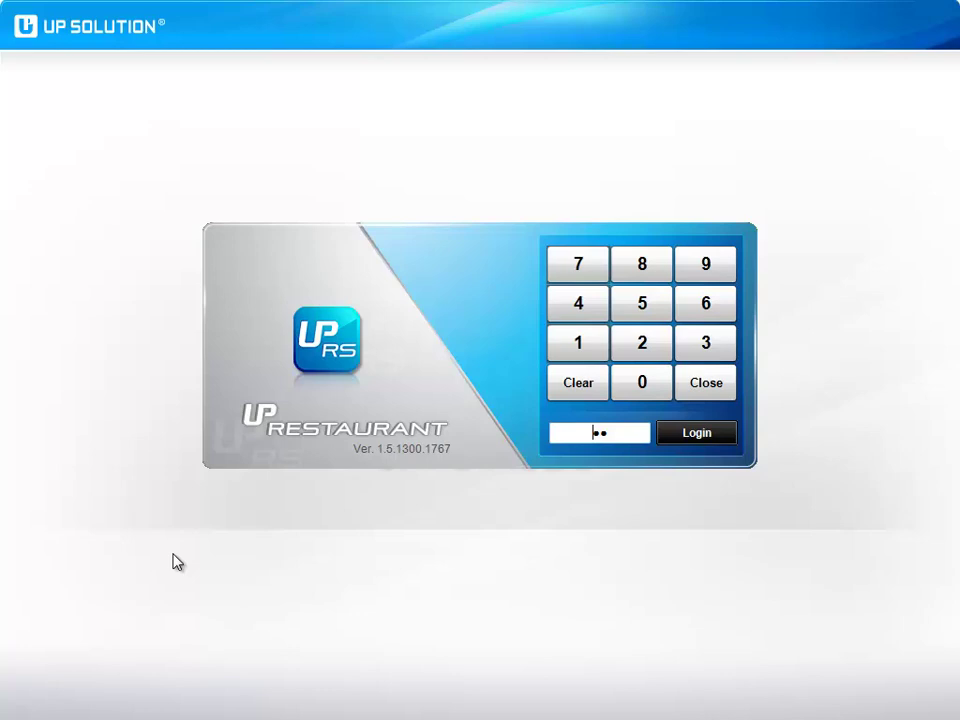
pyautogui.press('Return')
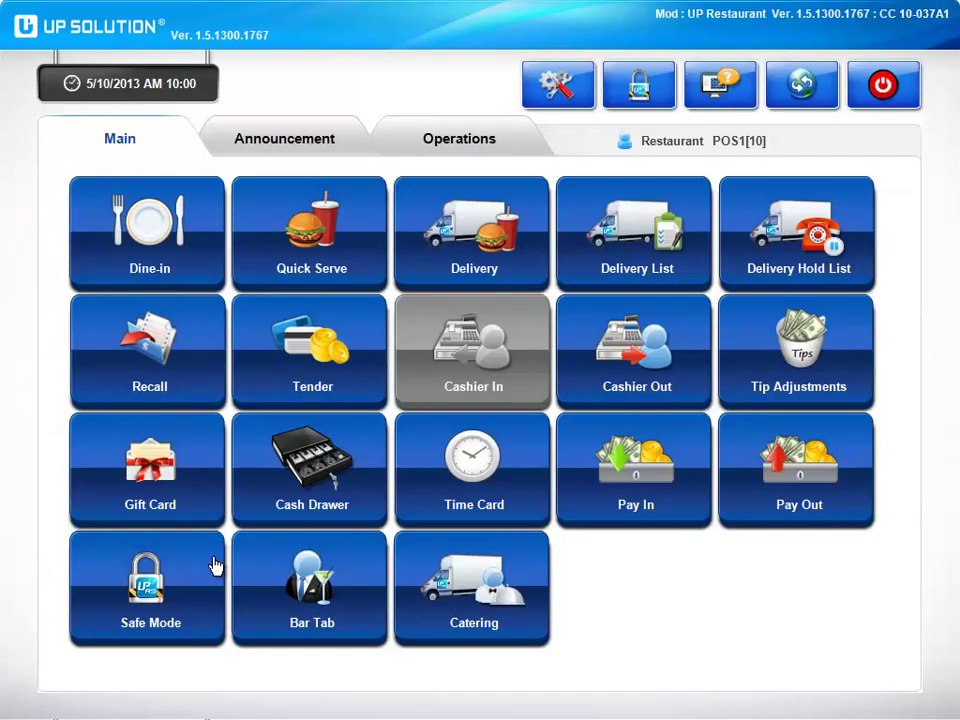
pyautogui.click(275, 573)
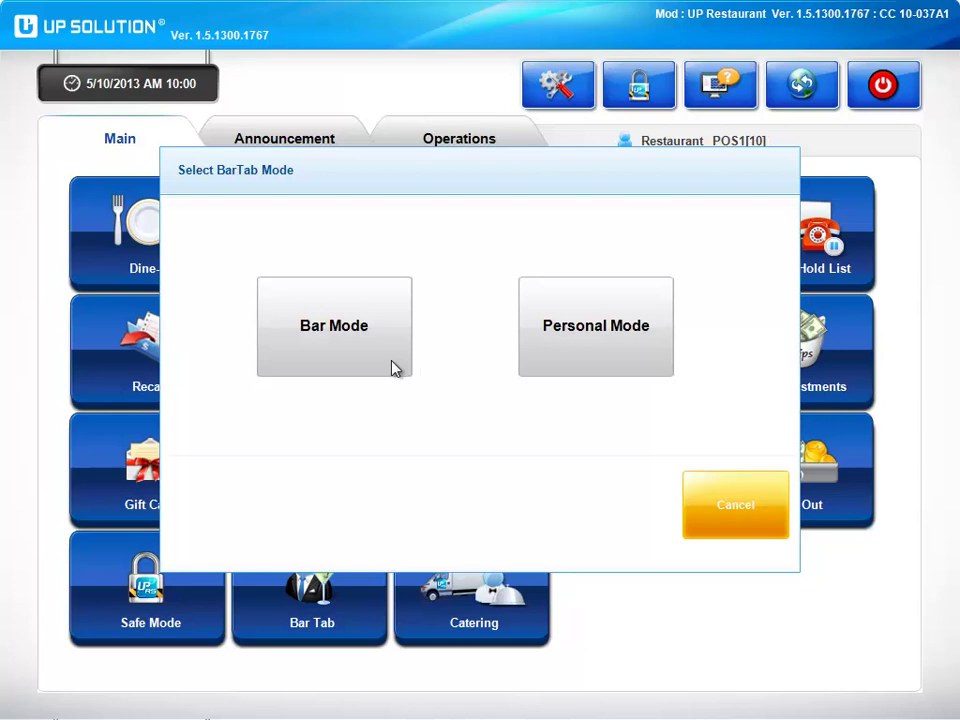
# Create a new Personal Mode bar tab customer described as Male, Blonde, Caucasian, Formal.
pyautogui.click(538, 366)
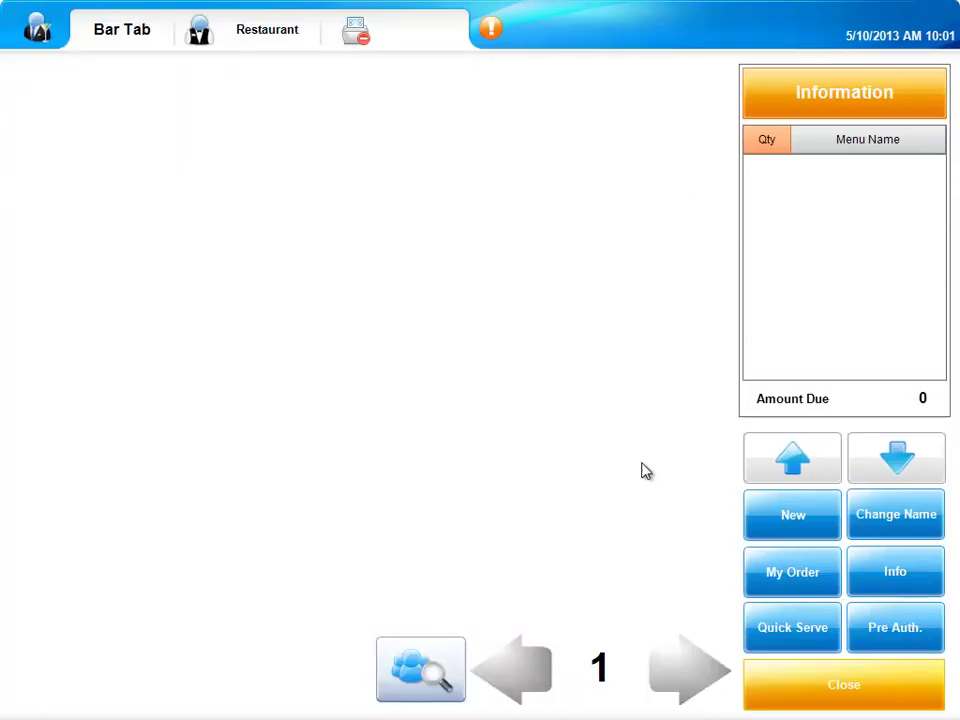
pyautogui.click(763, 528)
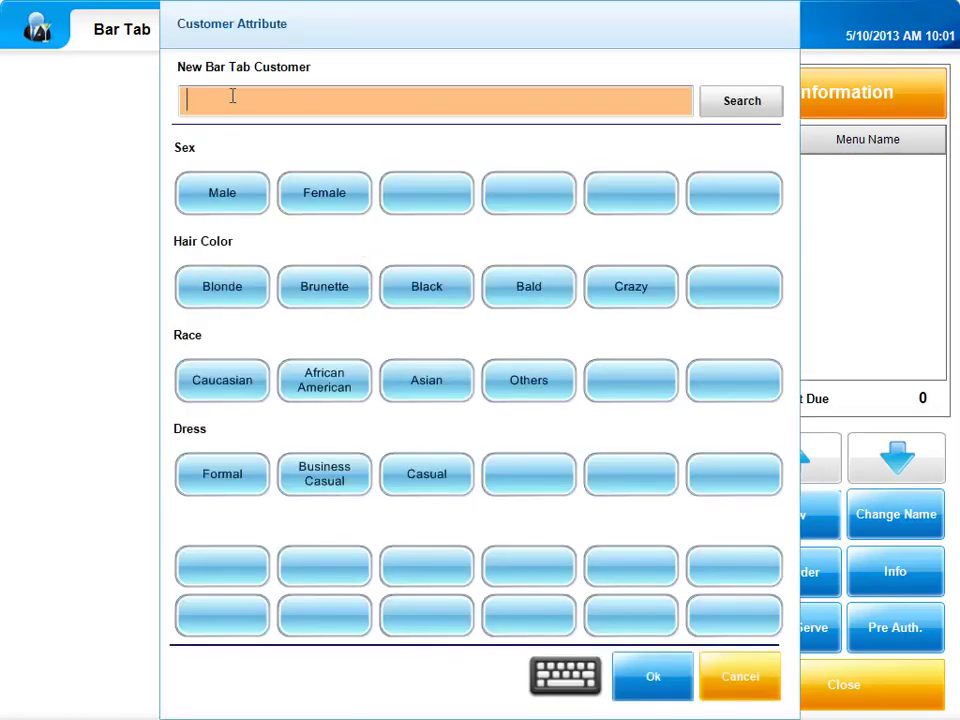
pyautogui.click(248, 199)
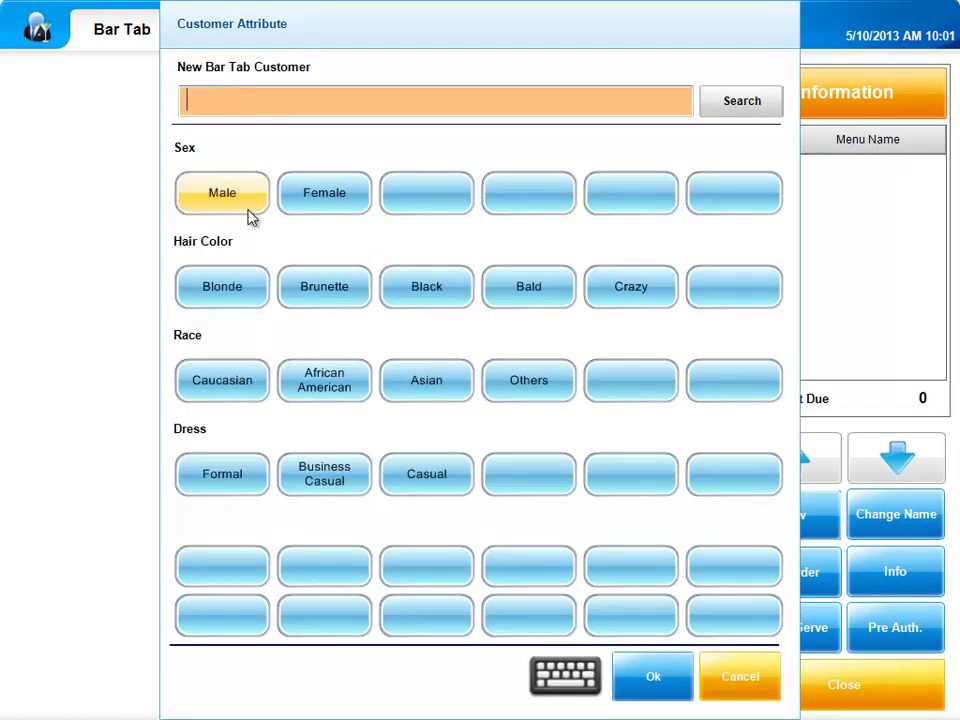
pyautogui.click(259, 293)
pyautogui.click(258, 391)
pyautogui.click(253, 465)
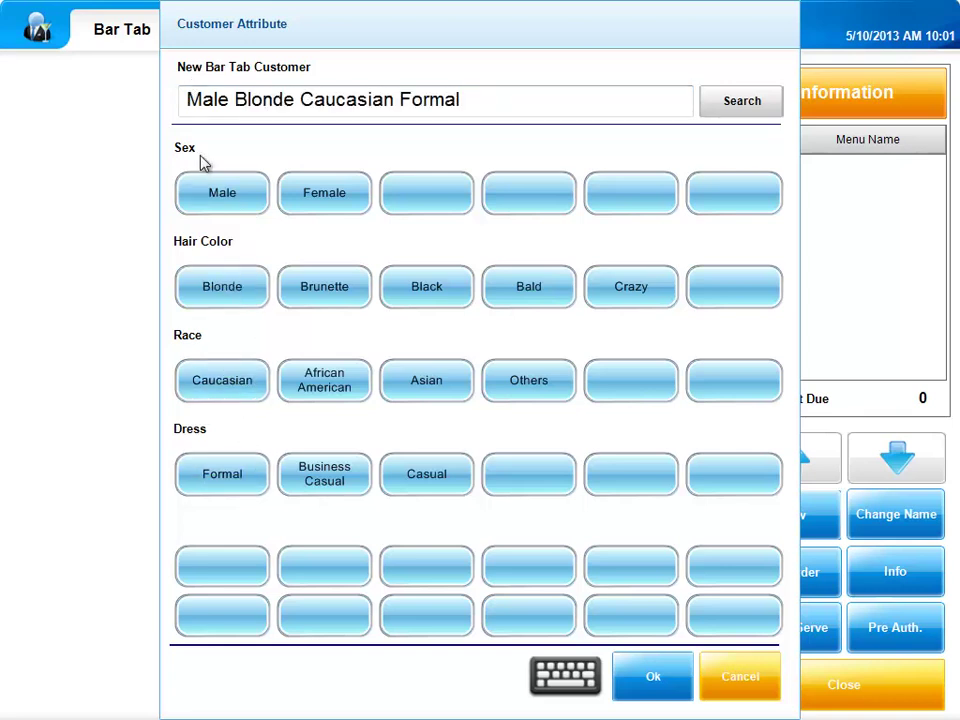
pyautogui.click(663, 684)
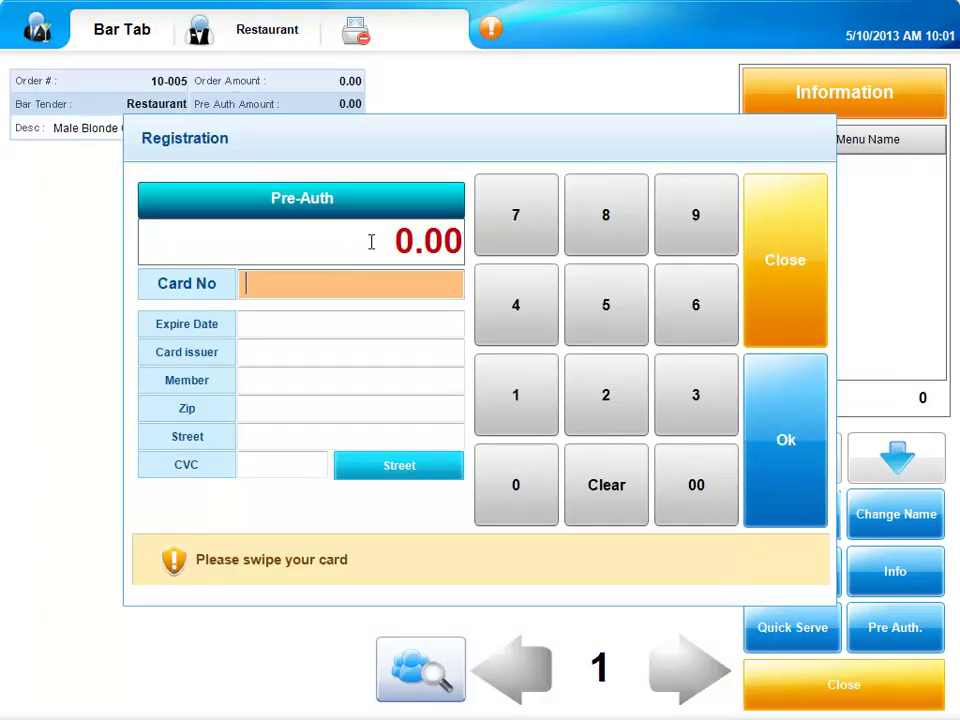
# Set the pre-auth amount to 22.22, skip card registration, and close out to the main menu.
pyautogui.click(371, 241)
pyautogui.click(630, 415)
pyautogui.click(626, 409)
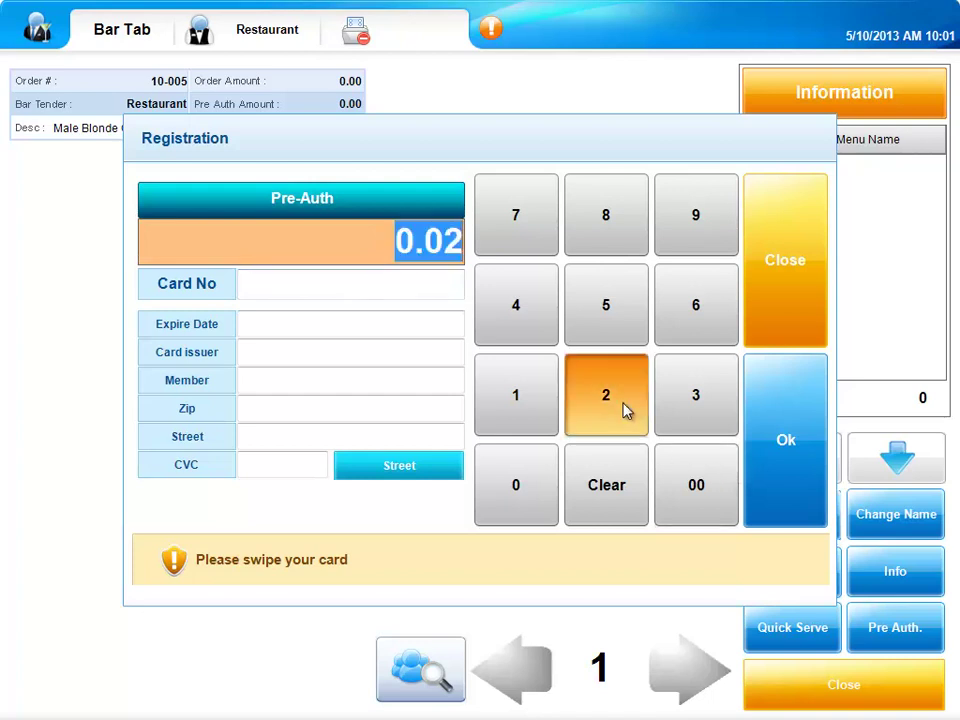
pyautogui.click(630, 413)
pyautogui.click(631, 413)
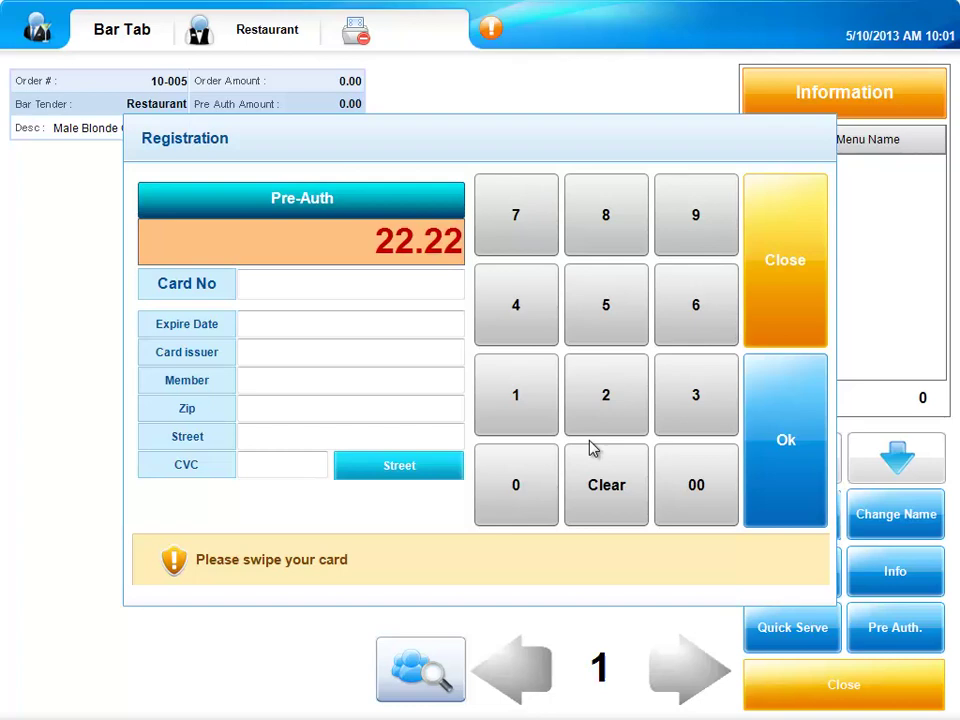
pyautogui.click(771, 322)
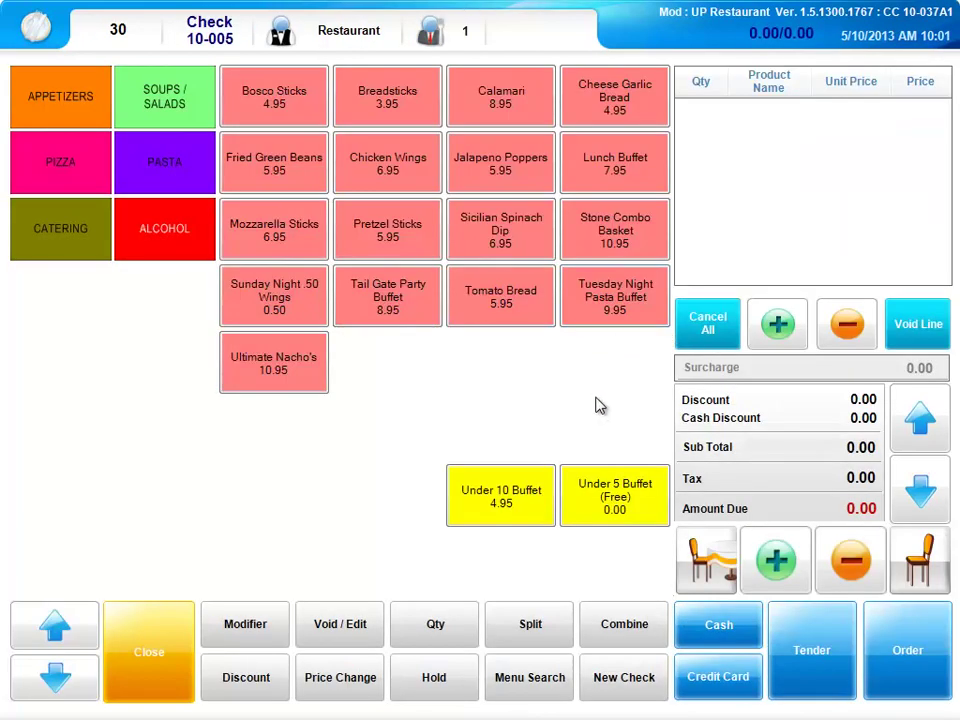
pyautogui.click(183, 655)
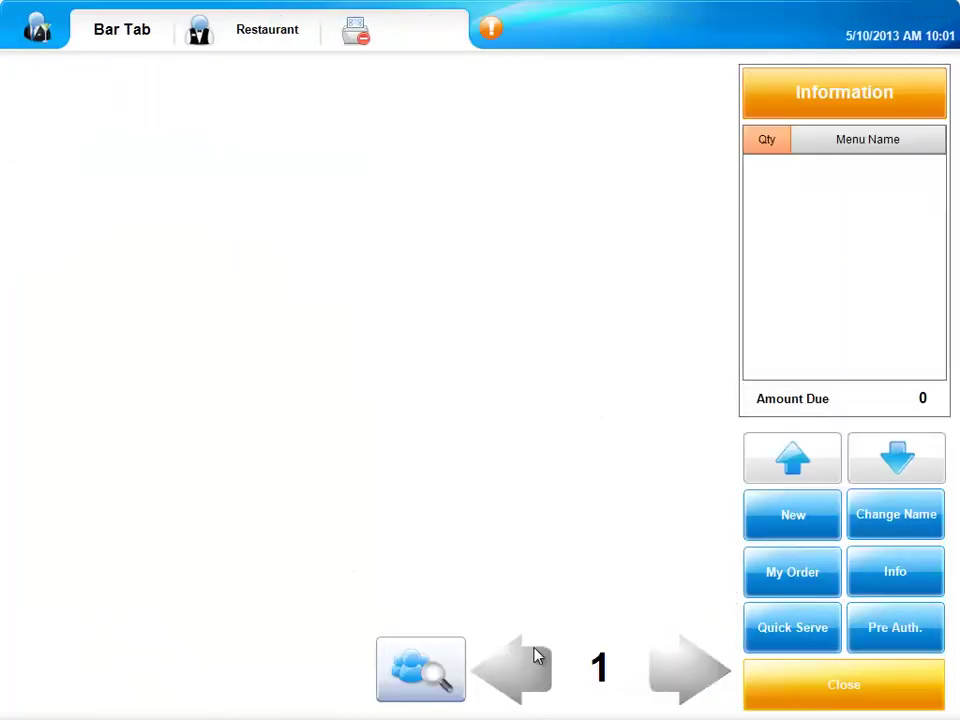
pyautogui.click(810, 706)
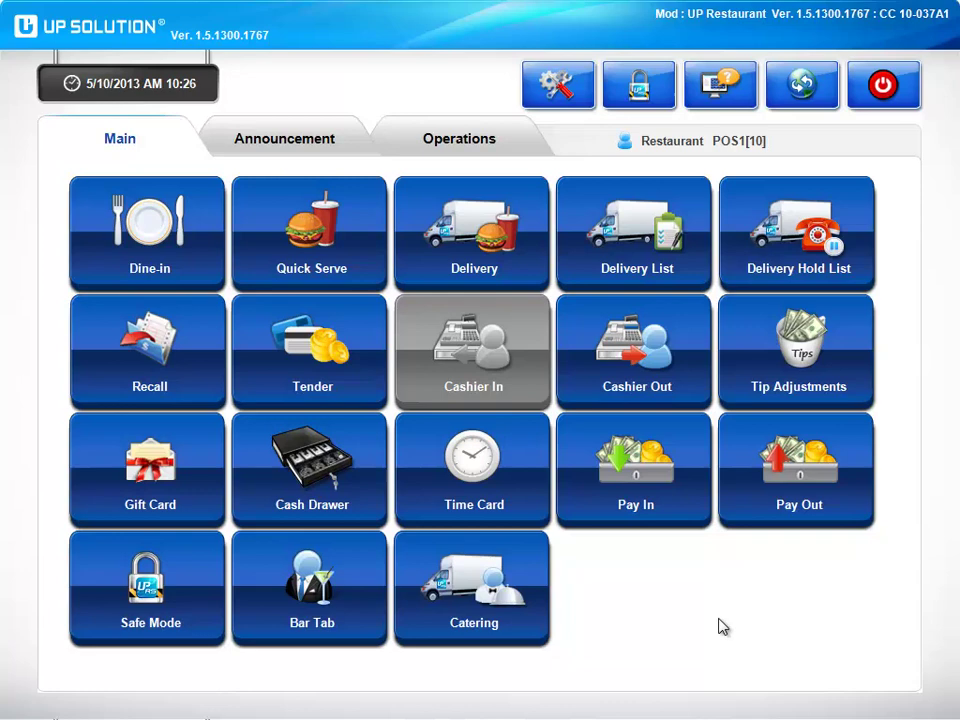
# Show the Announcement tab with the King Family Wedding Reception notice and catering PickUp.
pyautogui.click(284, 138)
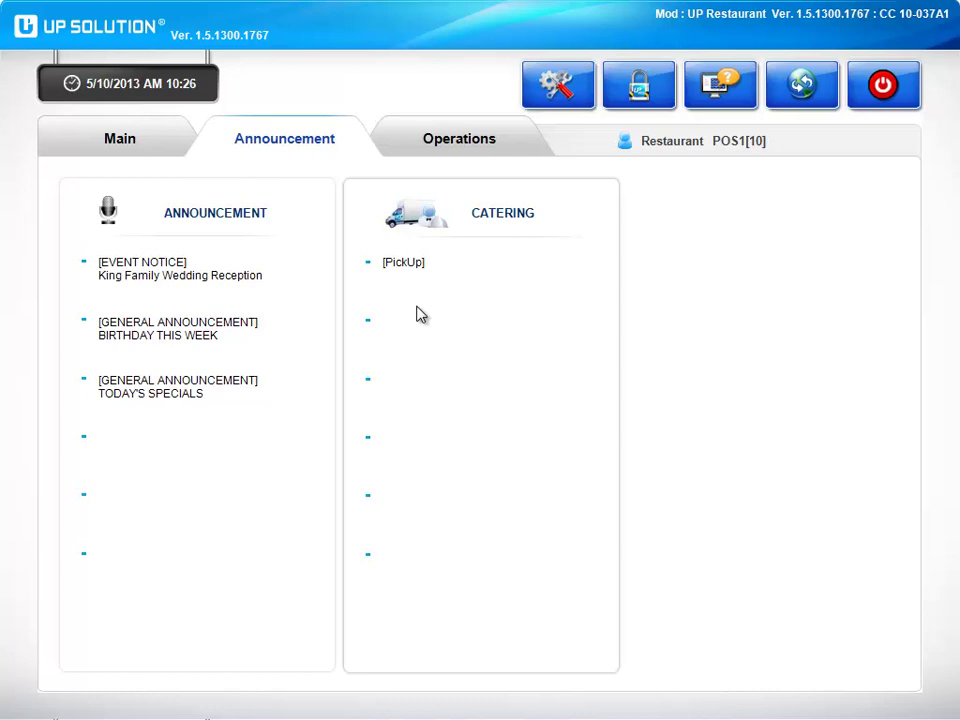
# Show the Operations tab with Training Mode, Menu Search, Order Hold List and Edit Blind Close.
pyautogui.click(468, 141)
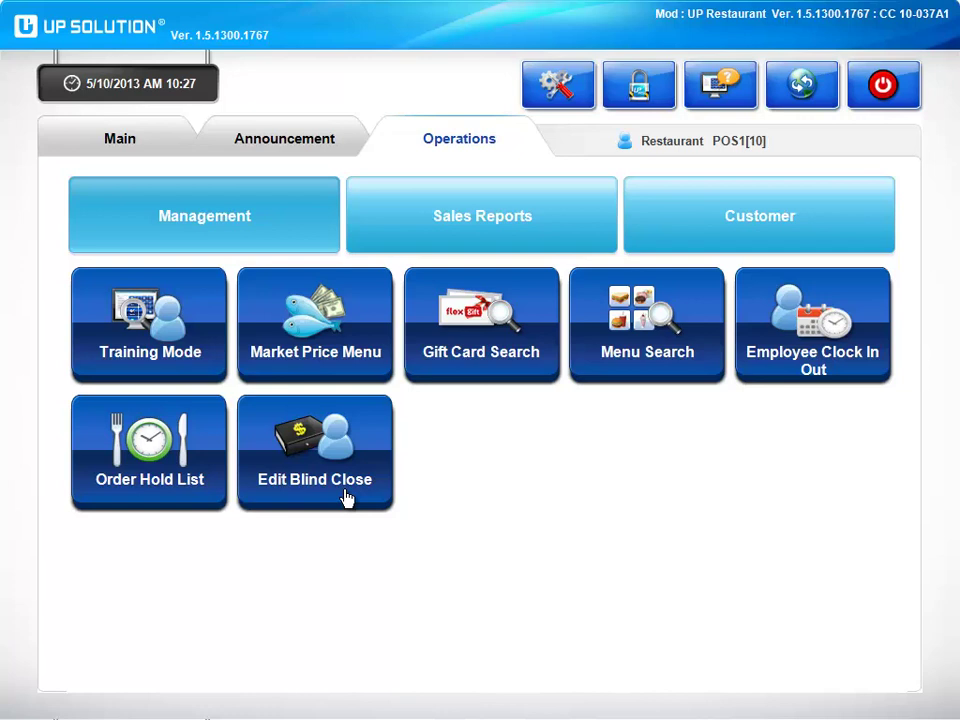
# Browse the Sales Reports and Customer functions, then launch the Restaurant POS back office.
pyautogui.click(440, 218)
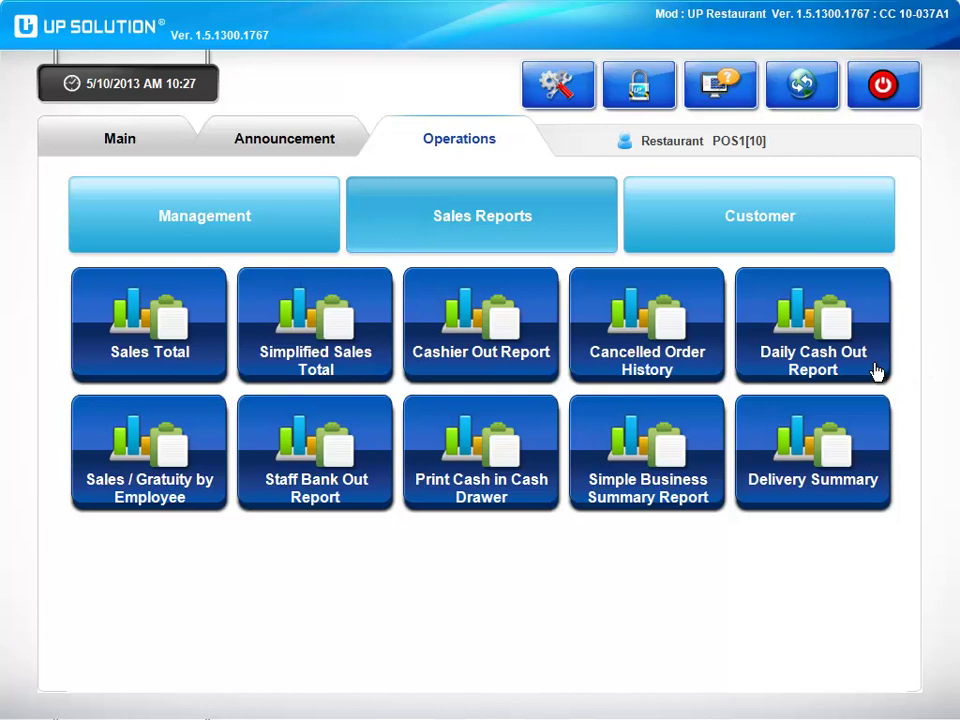
pyautogui.click(687, 241)
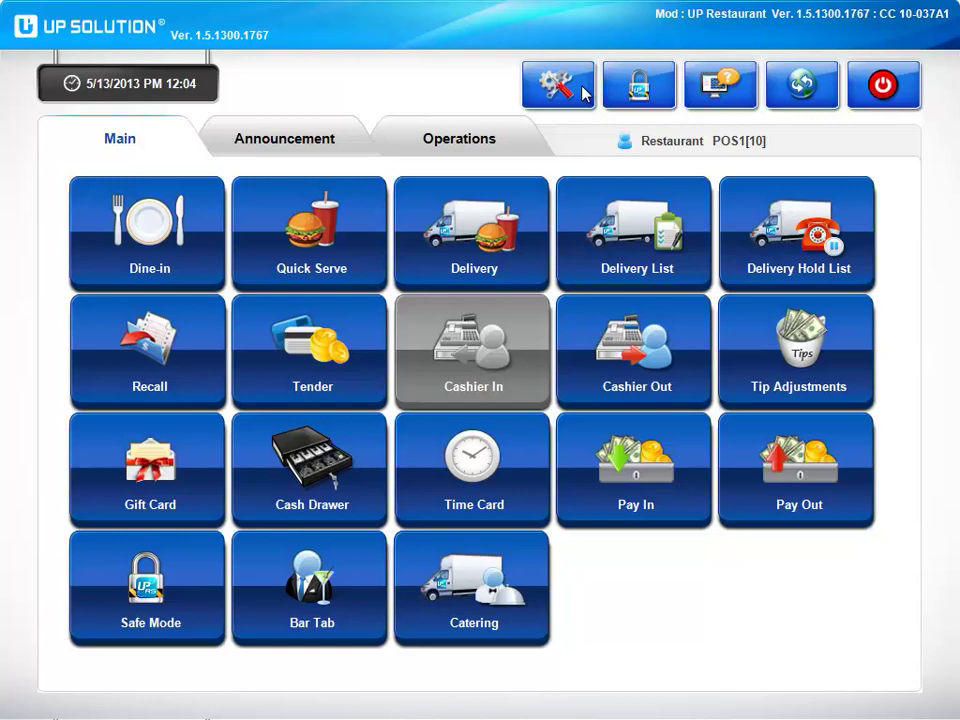
pyautogui.click(583, 92)
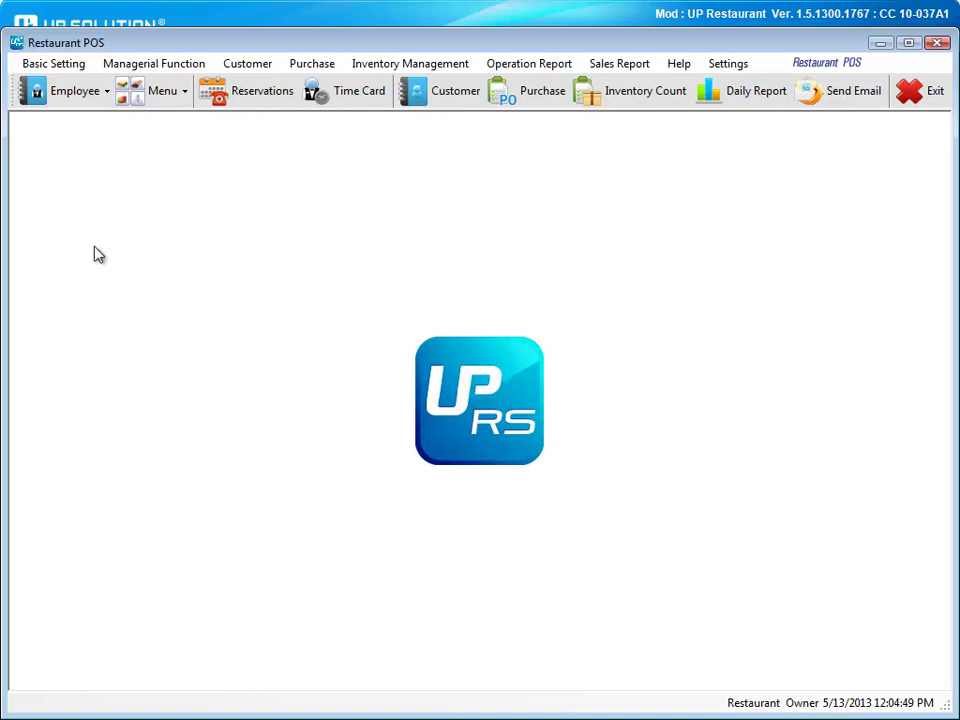
pyautogui.click(16, 65)
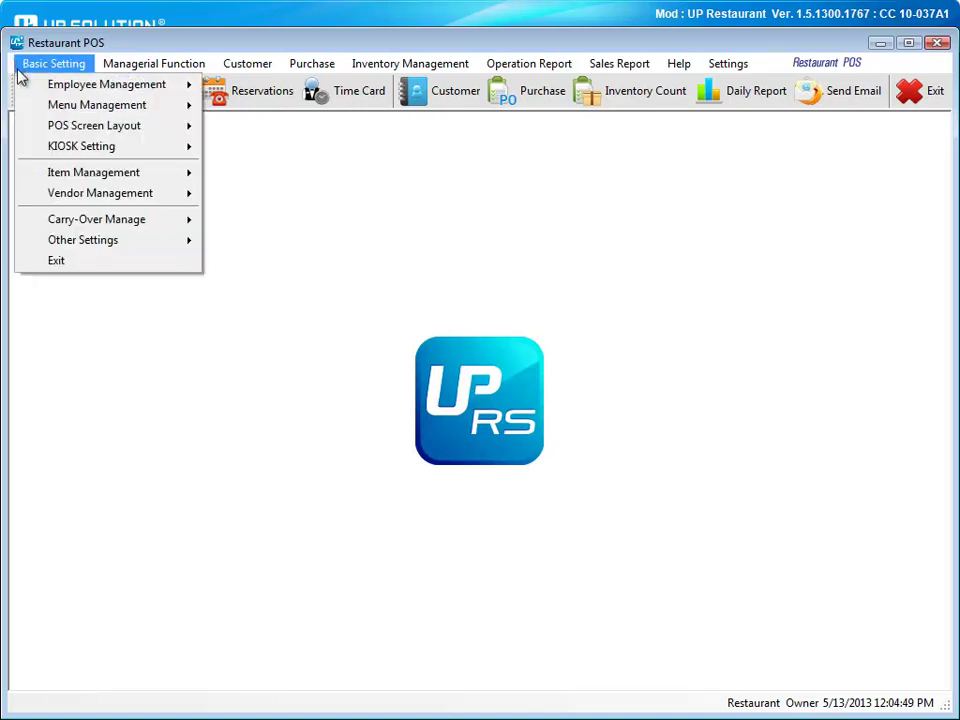
pyautogui.moveTo(26, 87)
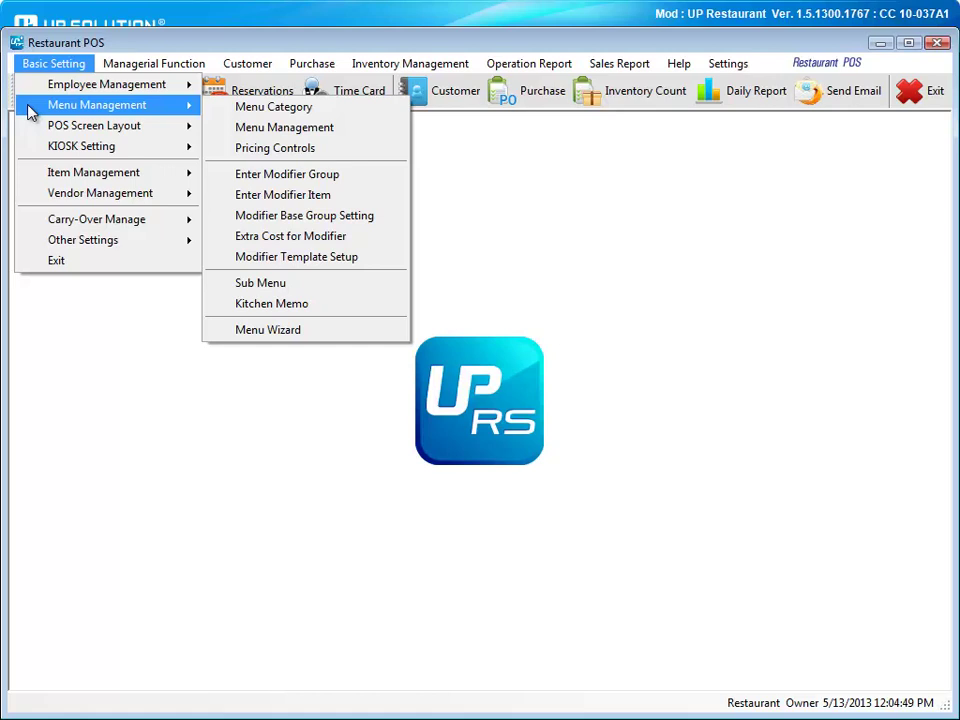
pyautogui.moveTo(33, 132)
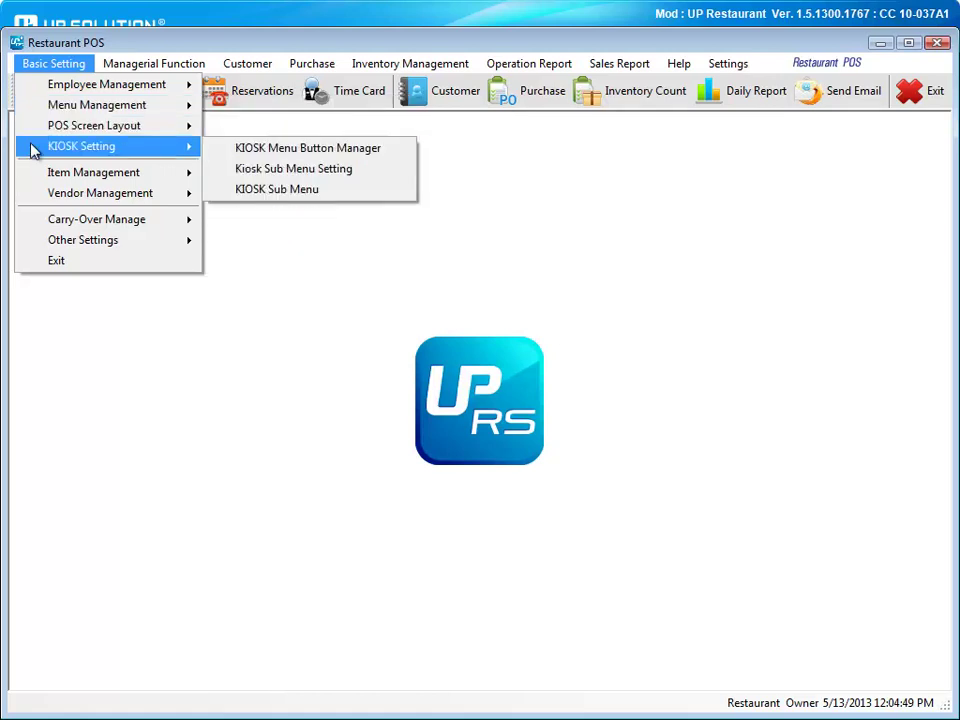
pyautogui.moveTo(38, 176)
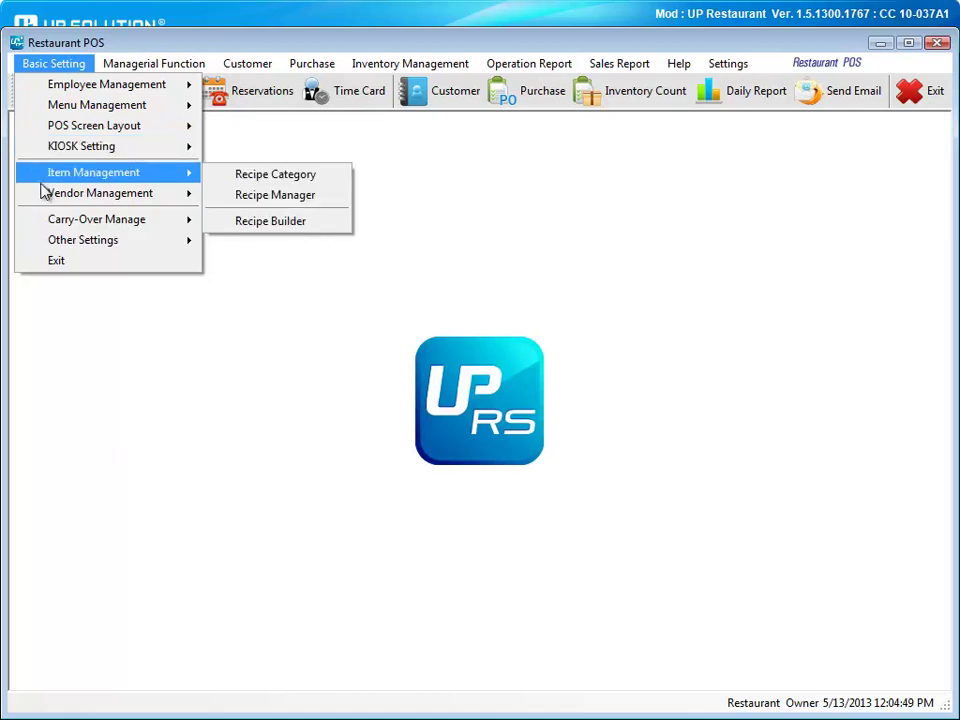
pyautogui.moveTo(43, 200)
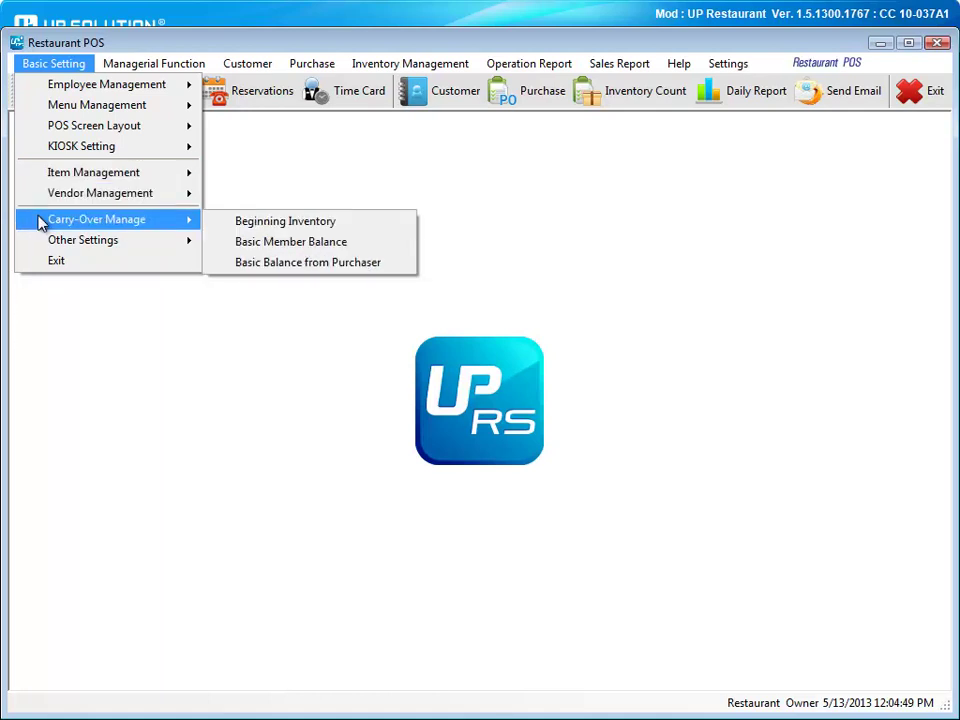
pyautogui.moveTo(37, 243)
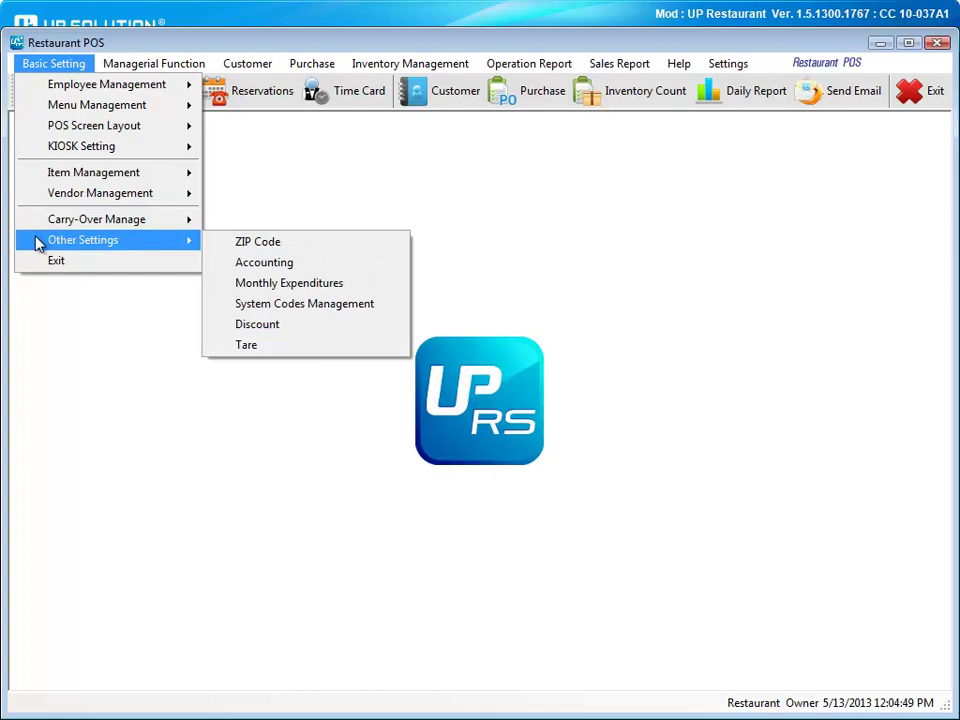
pyautogui.click(114, 373)
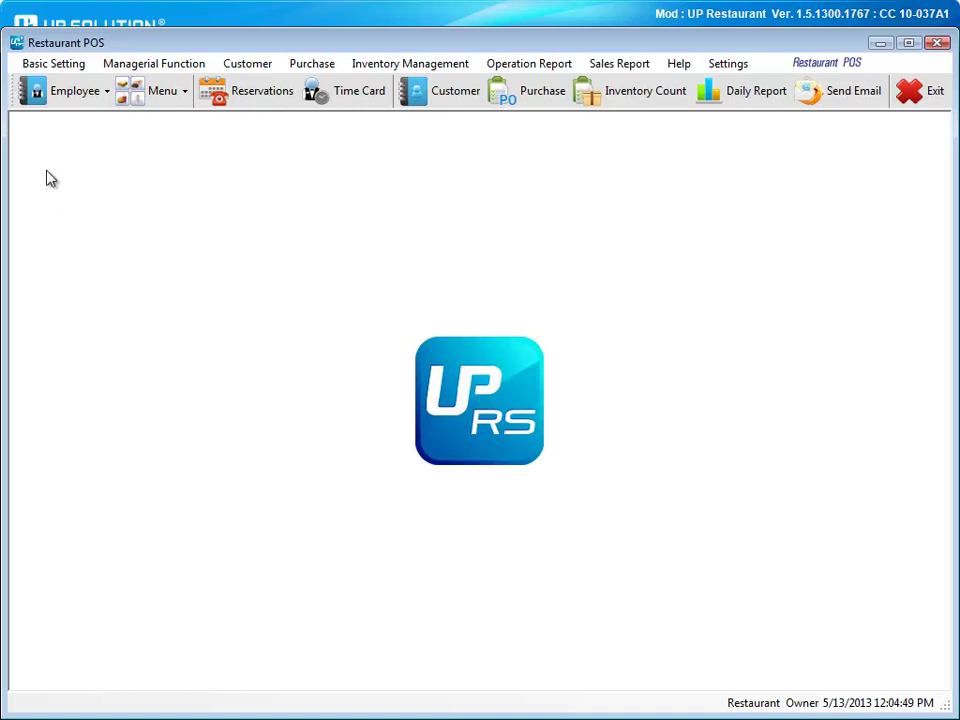
# Open the employee Job Group setup, look at its security levels, and close it unchanged.
pyautogui.click(38, 100)
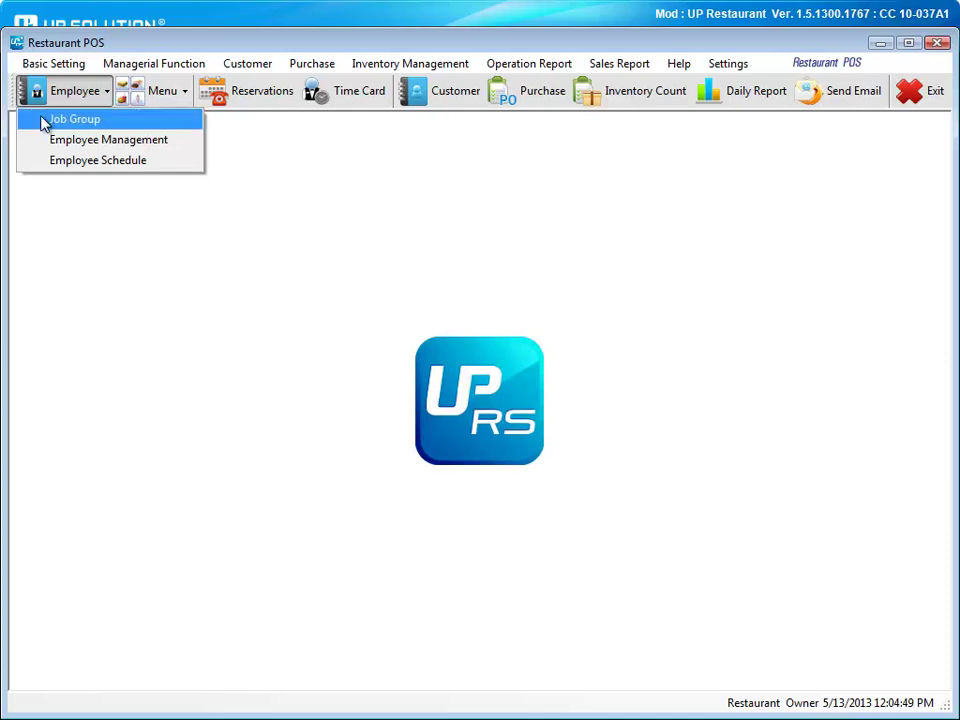
pyautogui.click(44, 122)
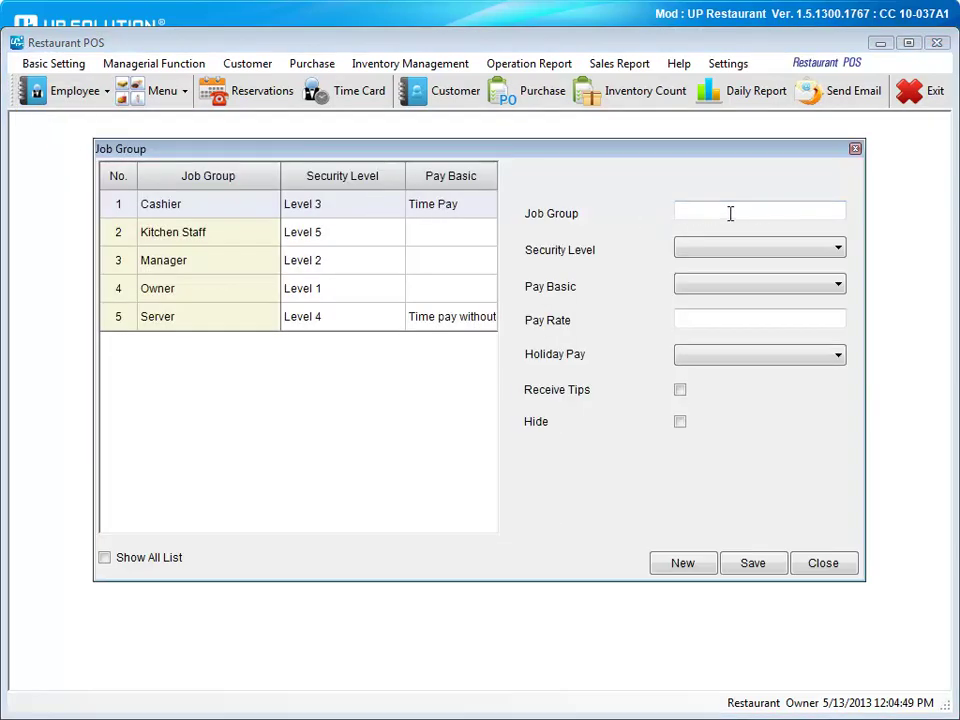
pyautogui.click(835, 249)
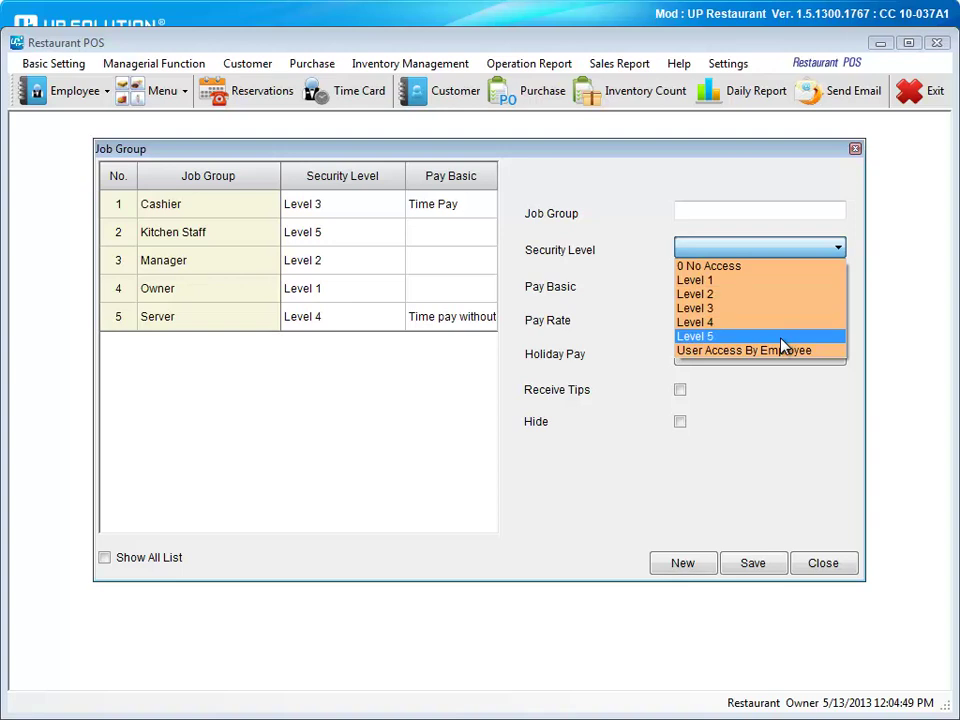
pyautogui.click(746, 452)
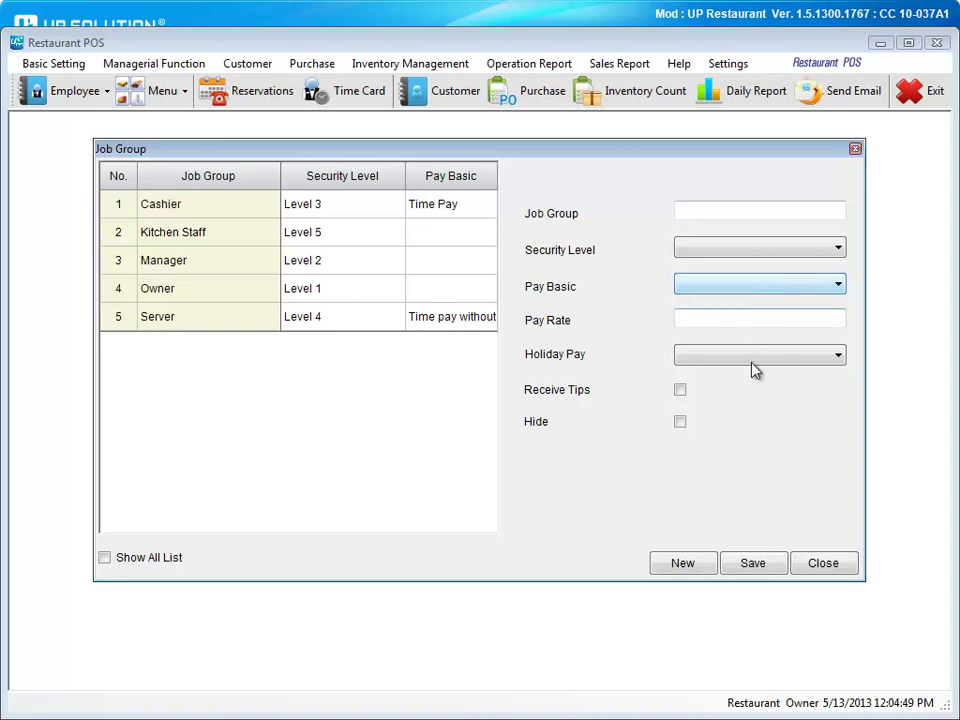
pyautogui.click(812, 568)
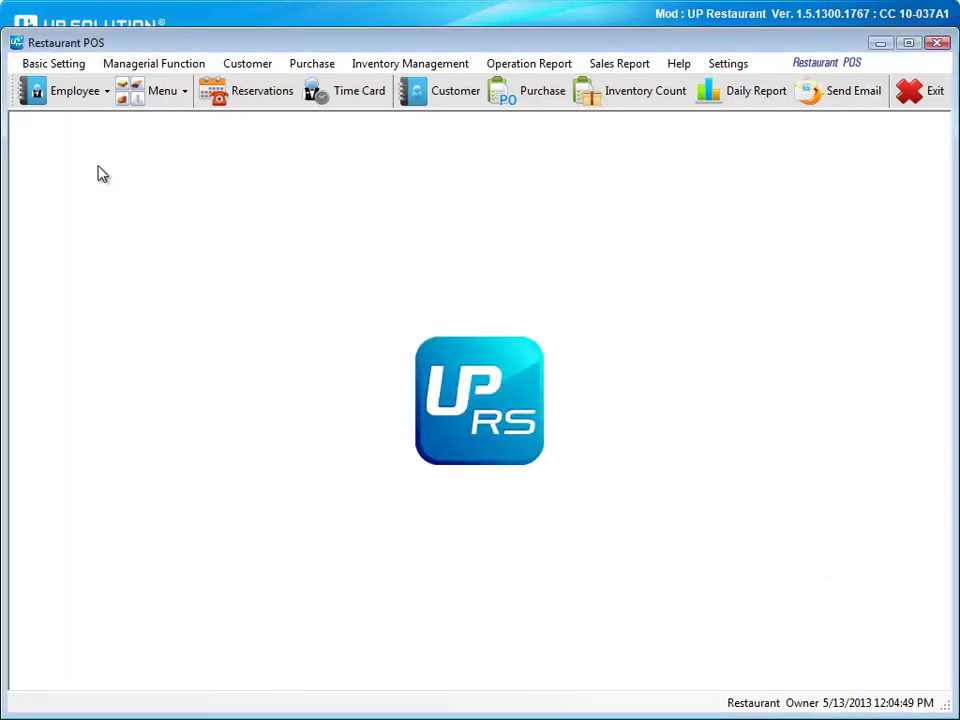
pyautogui.click(30, 93)
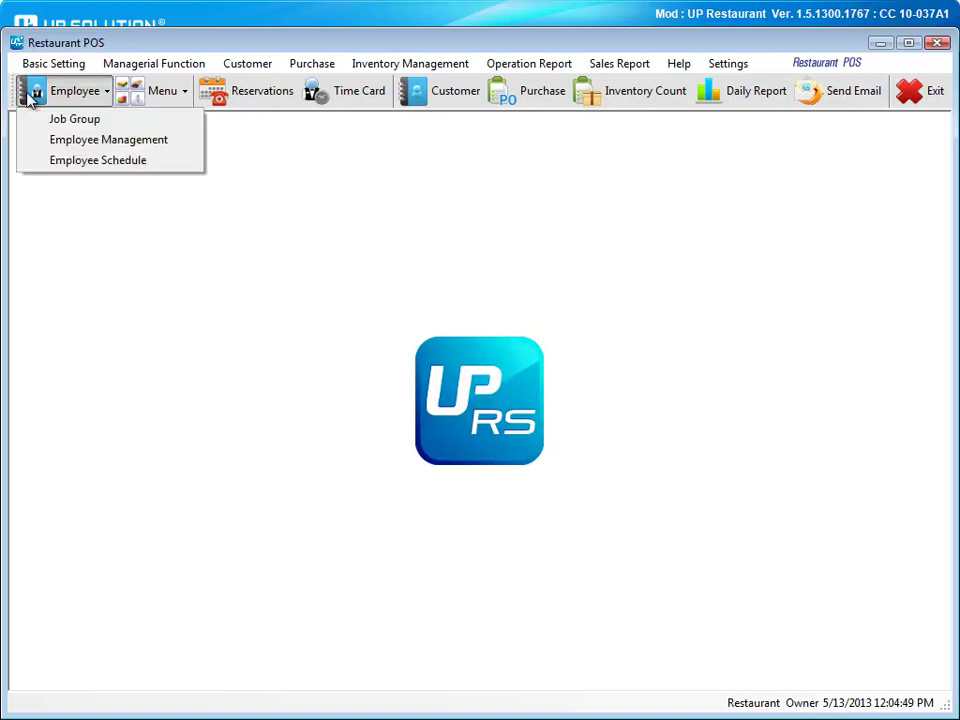
pyautogui.click(50, 148)
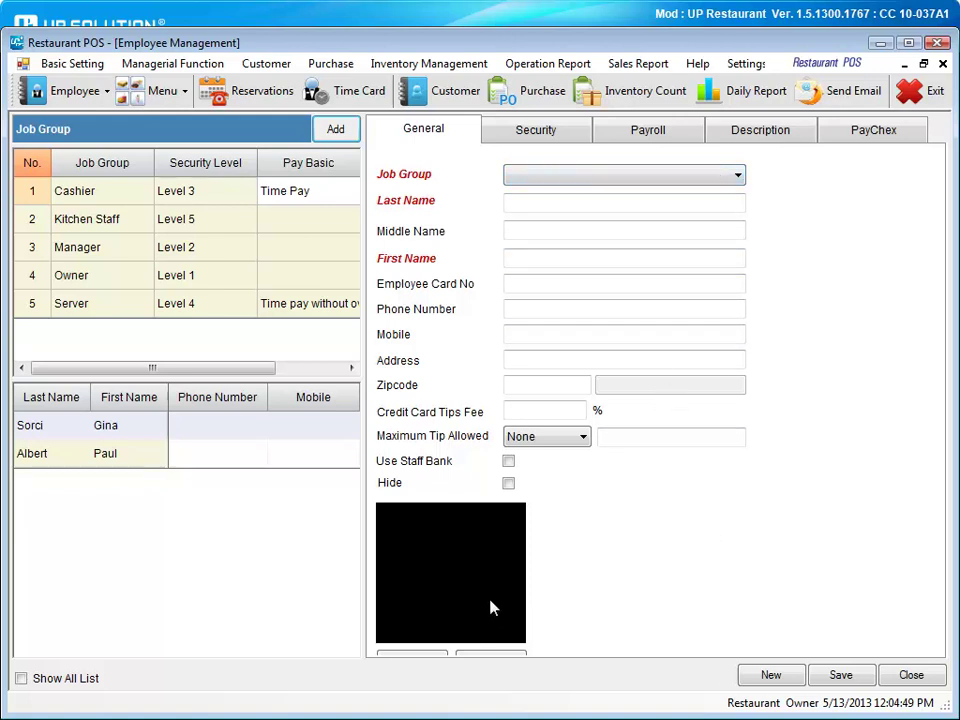
pyautogui.click(495, 137)
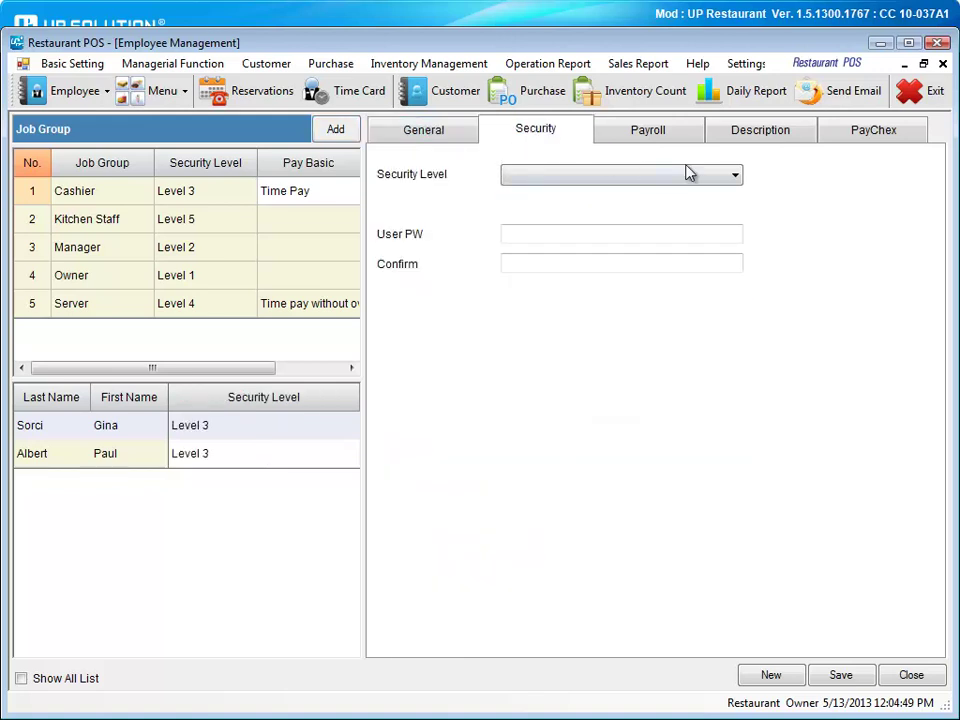
pyautogui.click(736, 176)
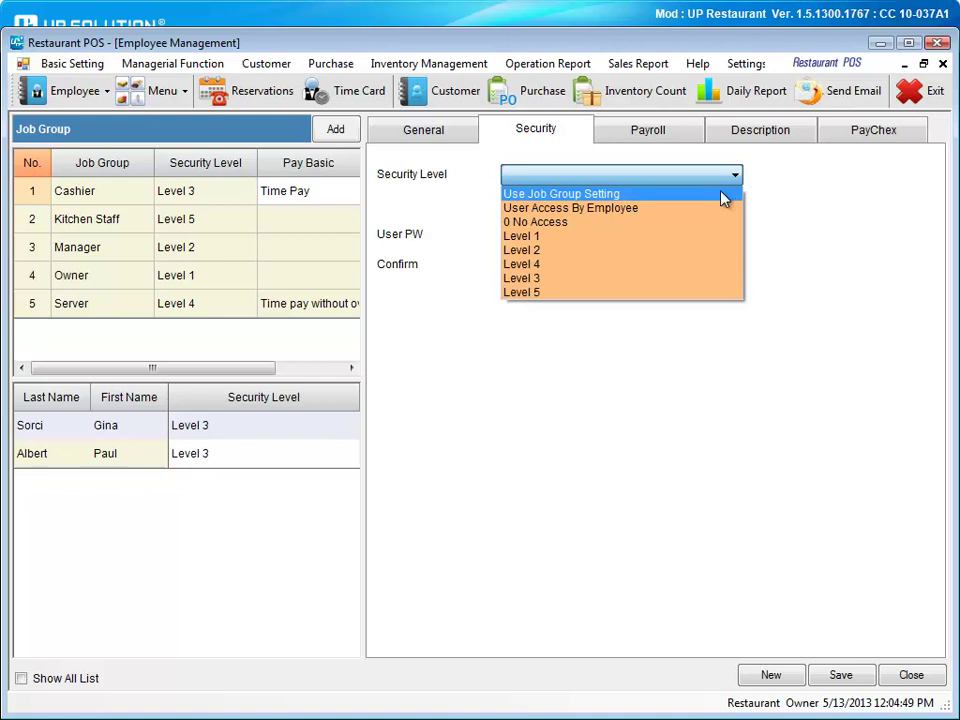
pyautogui.click(666, 336)
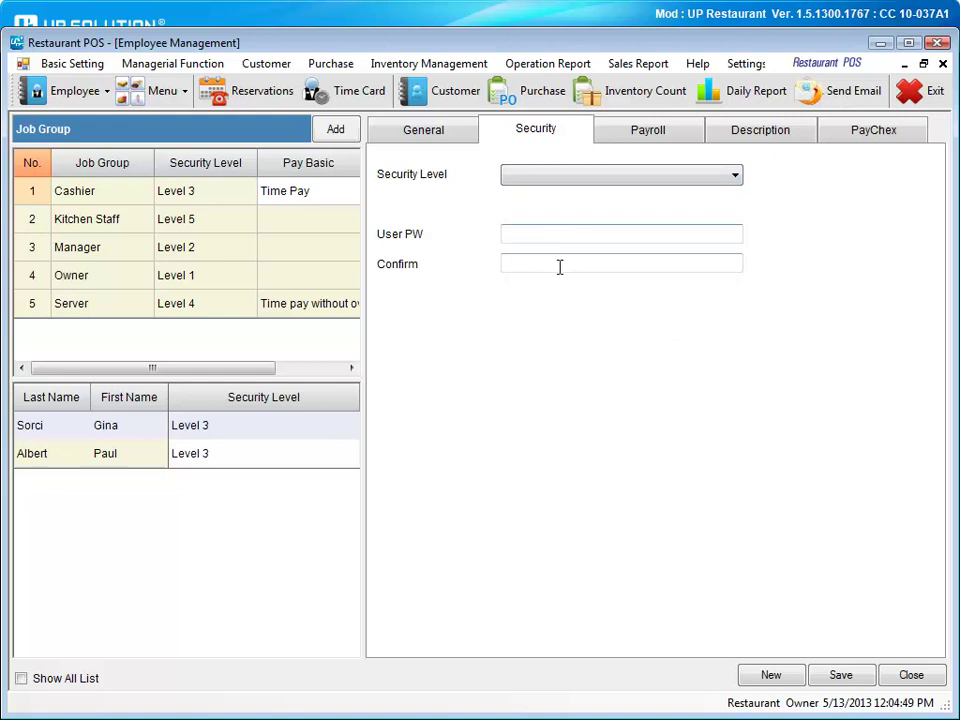
pyautogui.click(622, 145)
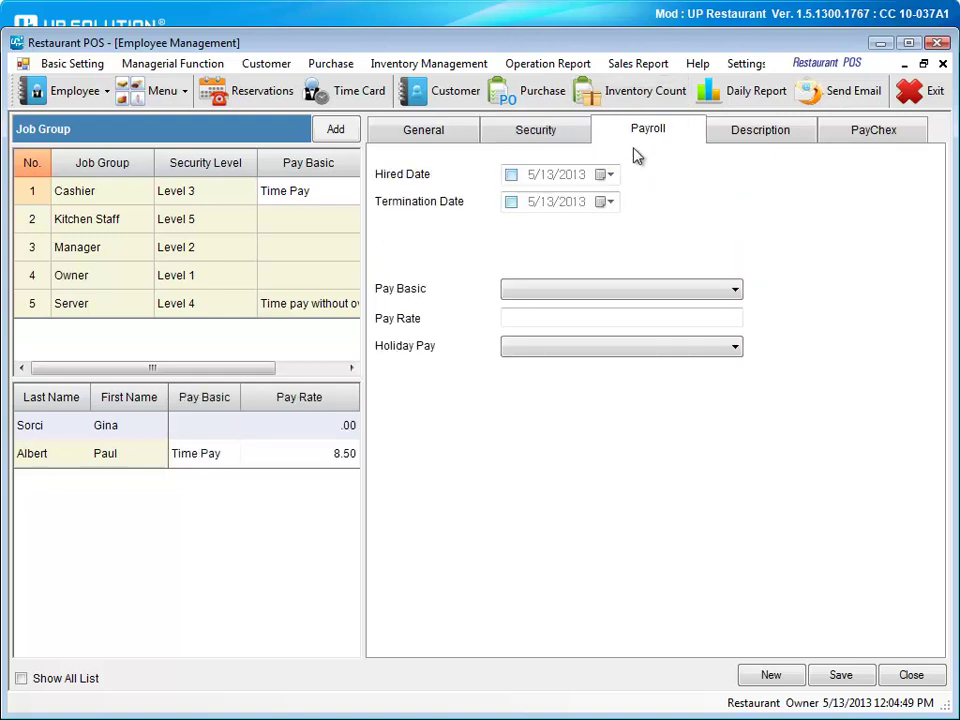
pyautogui.click(720, 144)
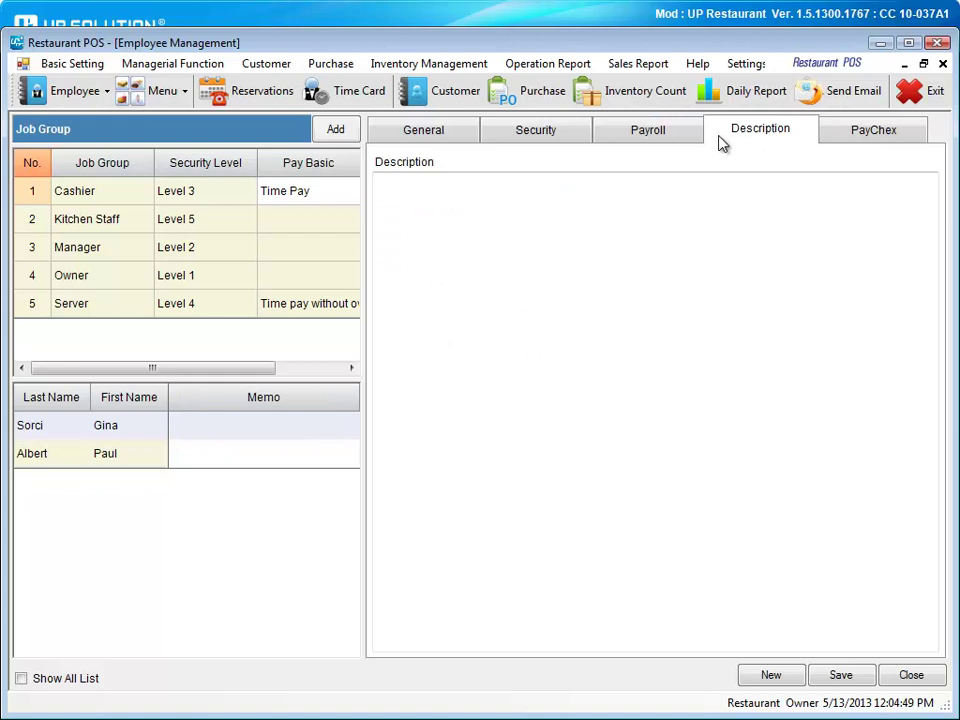
pyautogui.click(833, 138)
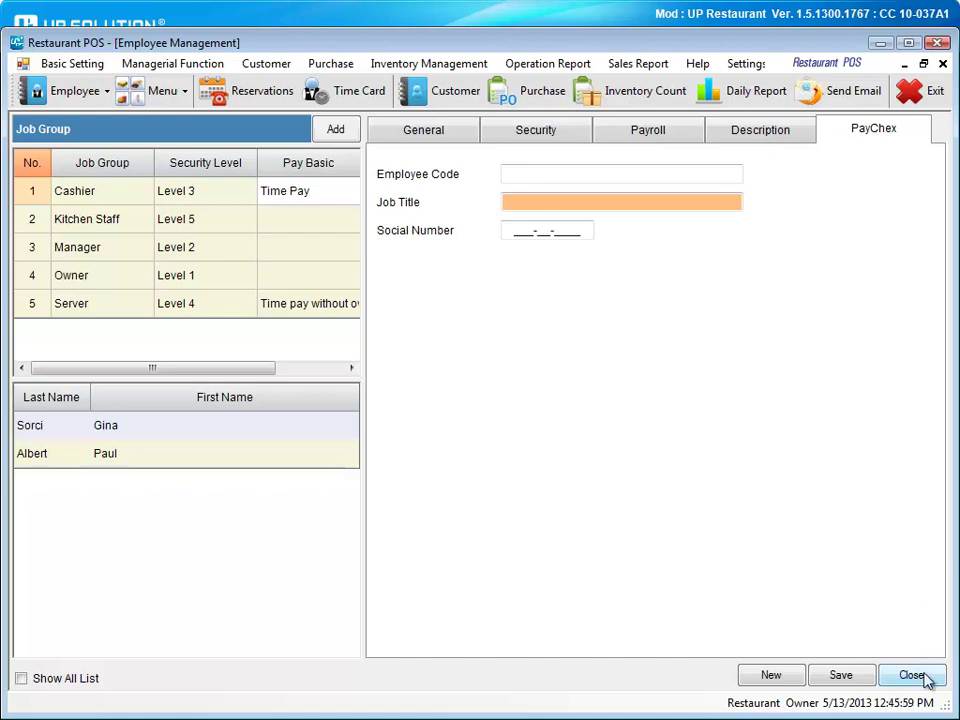
pyautogui.click(912, 676)
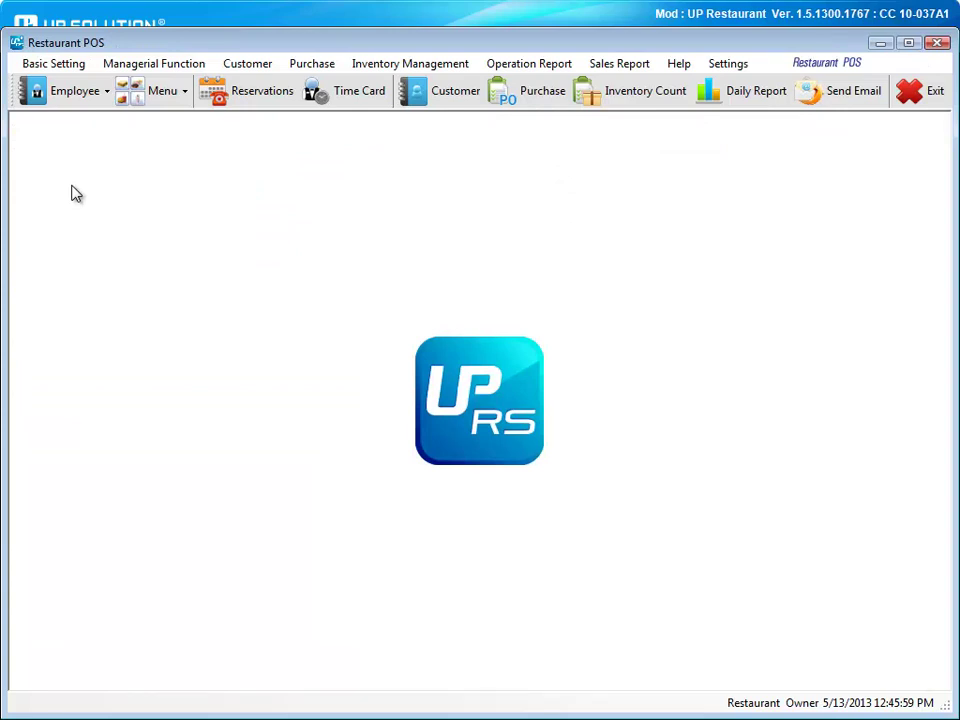
# Browse the Basic Setting and Menu options, then display the Managerial Function list.
pyautogui.click(26, 66)
pyautogui.moveTo(43, 115)
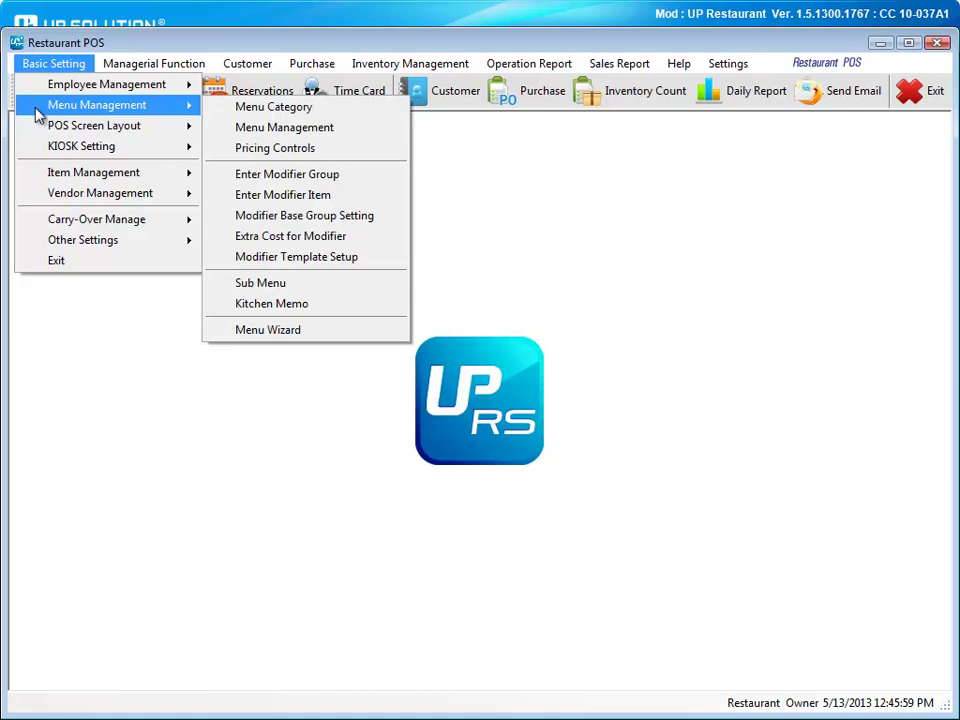
pyautogui.click(120, 440)
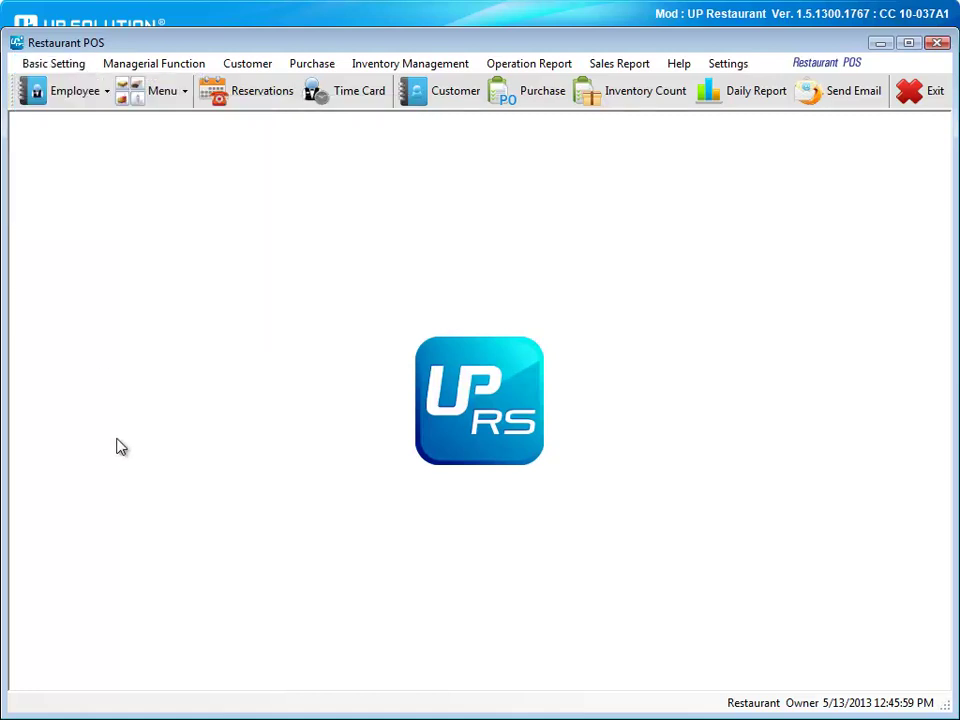
pyautogui.click(134, 103)
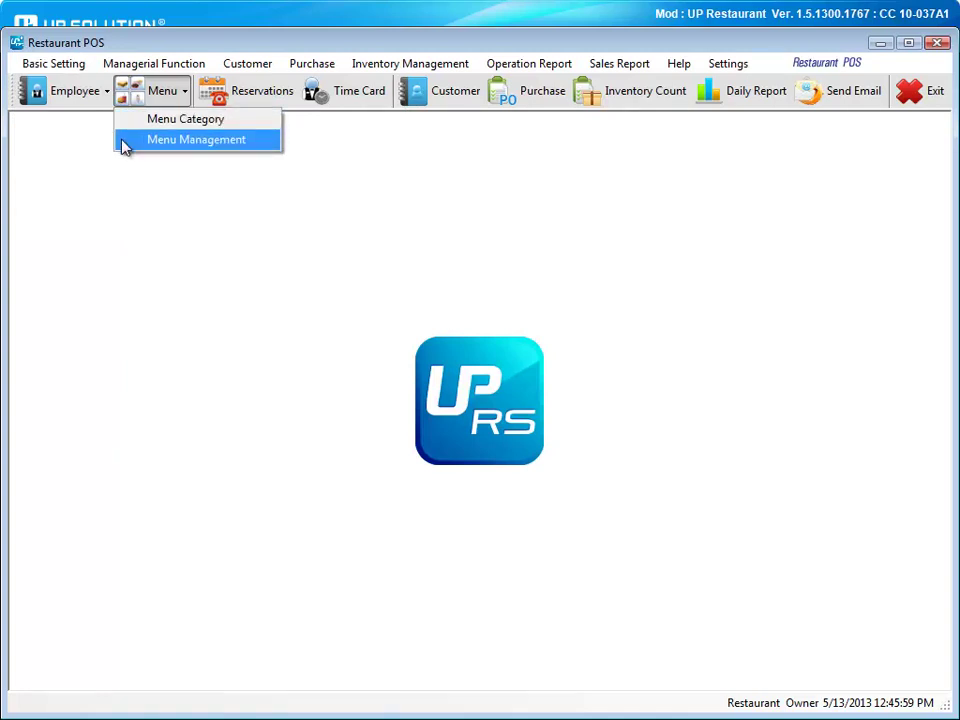
pyautogui.click(105, 64)
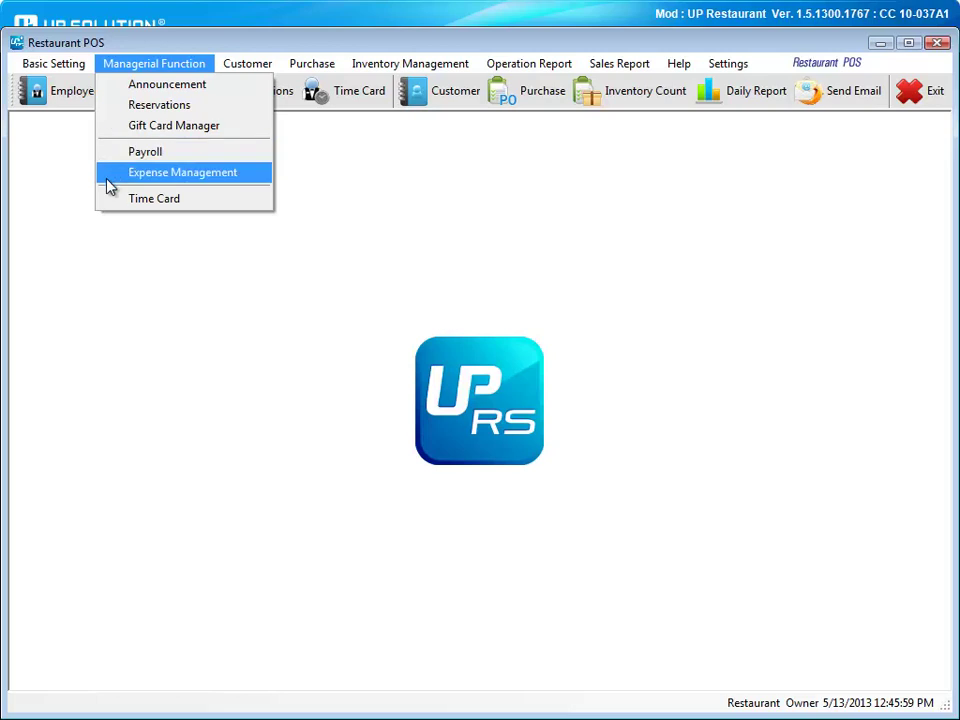
# Close the managerial list and glance at the Inventory Management options.
pyautogui.click(630, 224)
pyautogui.click(357, 68)
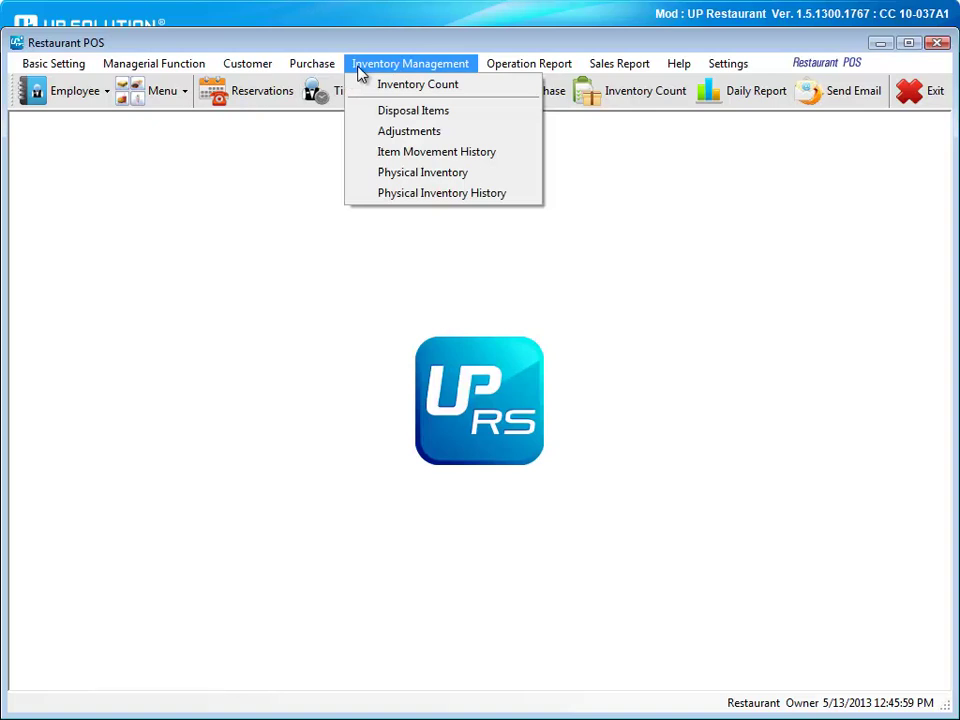
pyautogui.click(240, 173)
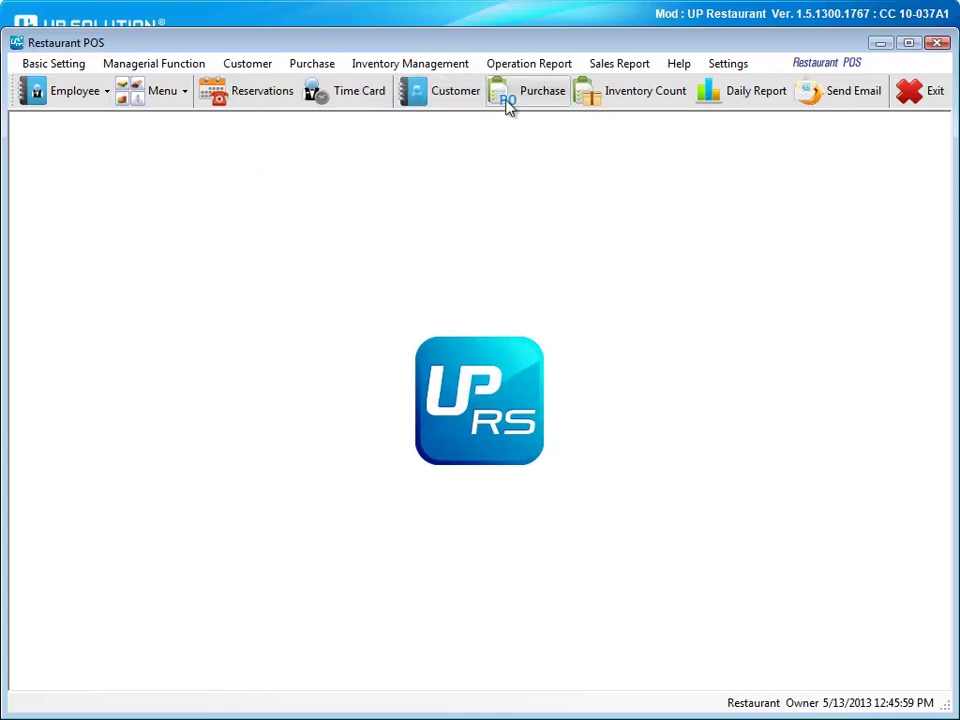
# Open the Daily Sales Report with both search dates set to 4/7/2013.
pyautogui.click(722, 102)
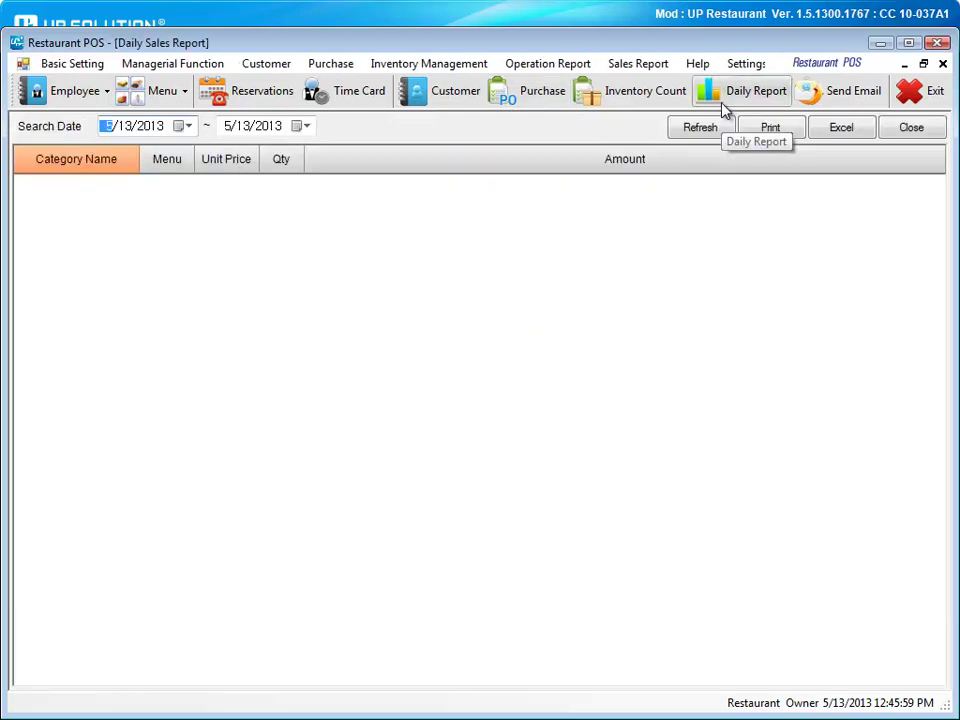
pyautogui.click(184, 126)
pyautogui.click(120, 157)
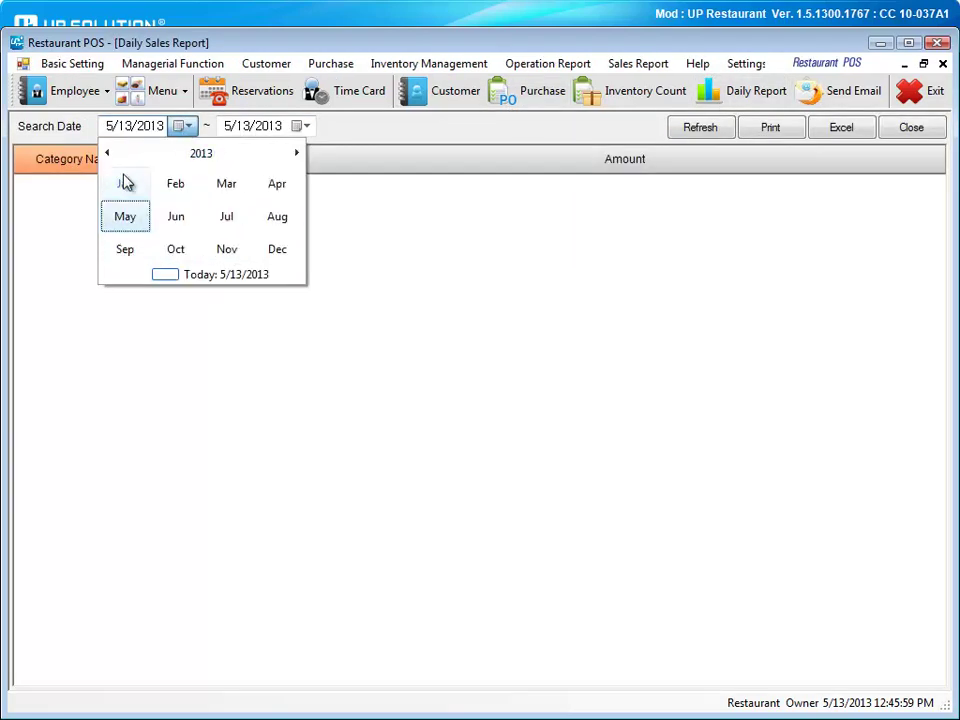
pyautogui.click(277, 186)
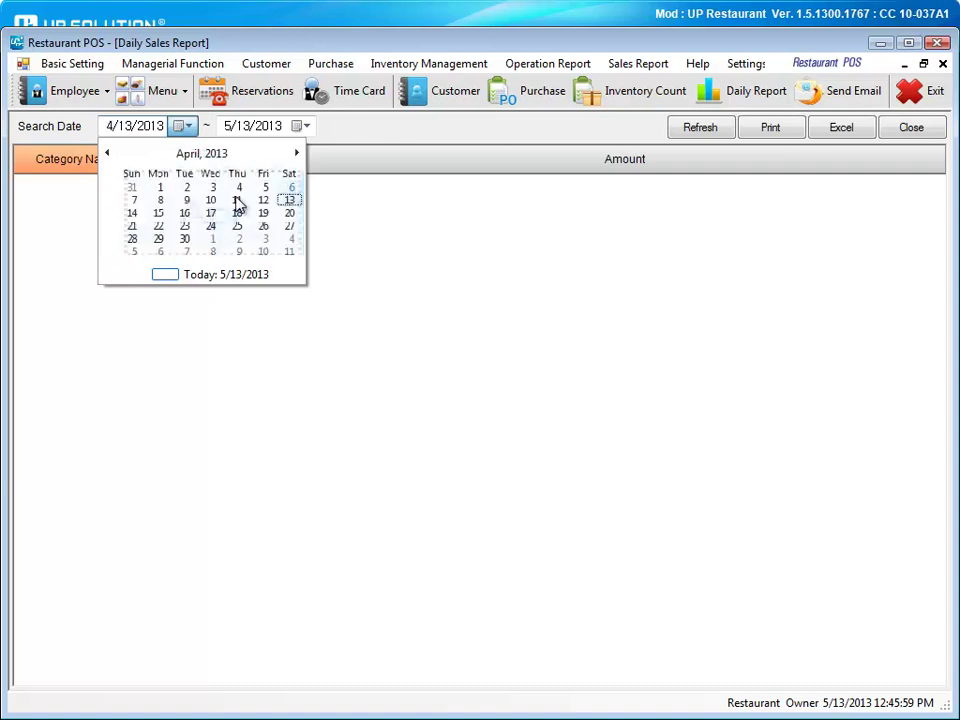
pyautogui.click(130, 202)
pyautogui.click(306, 127)
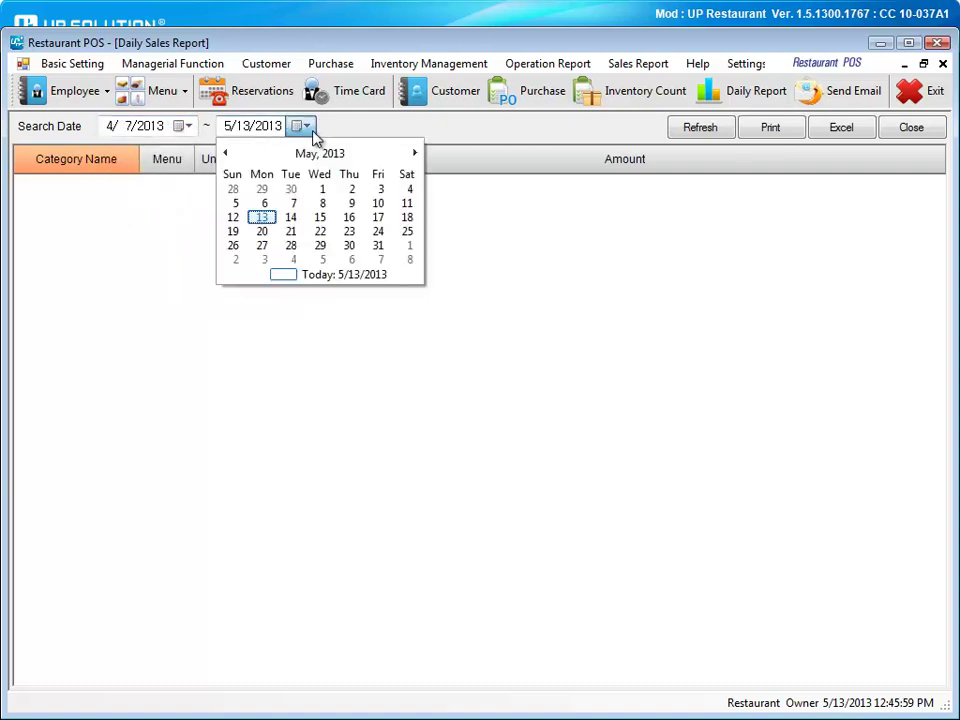
pyautogui.click(225, 152)
pyautogui.click(237, 205)
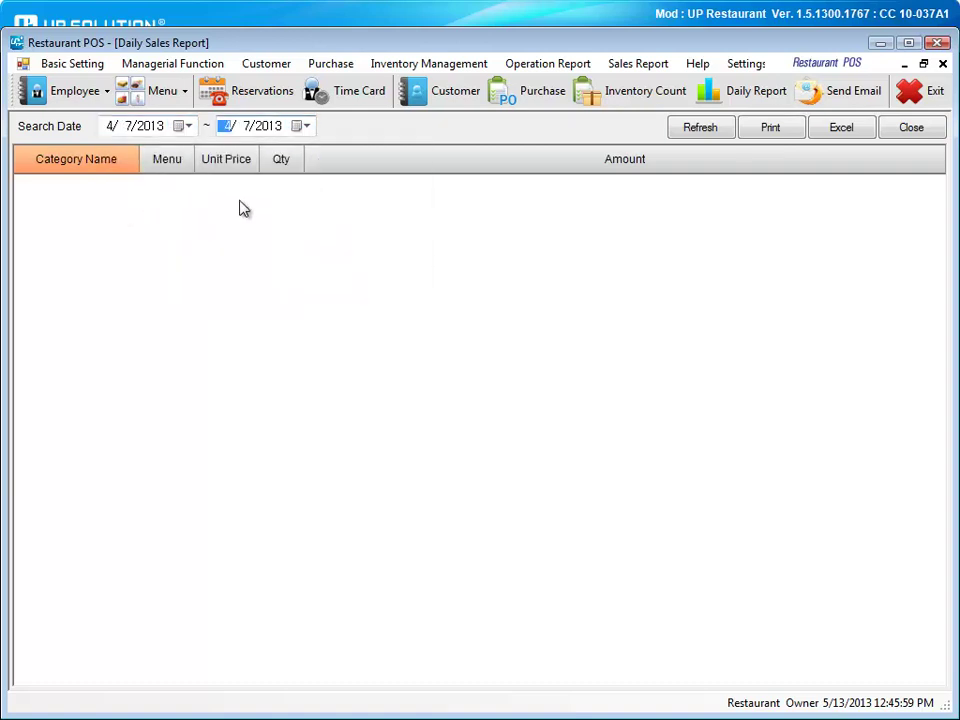
# Refresh the 4/7/2013 daily sales, close the report, and list the sales reports.
pyautogui.click(697, 134)
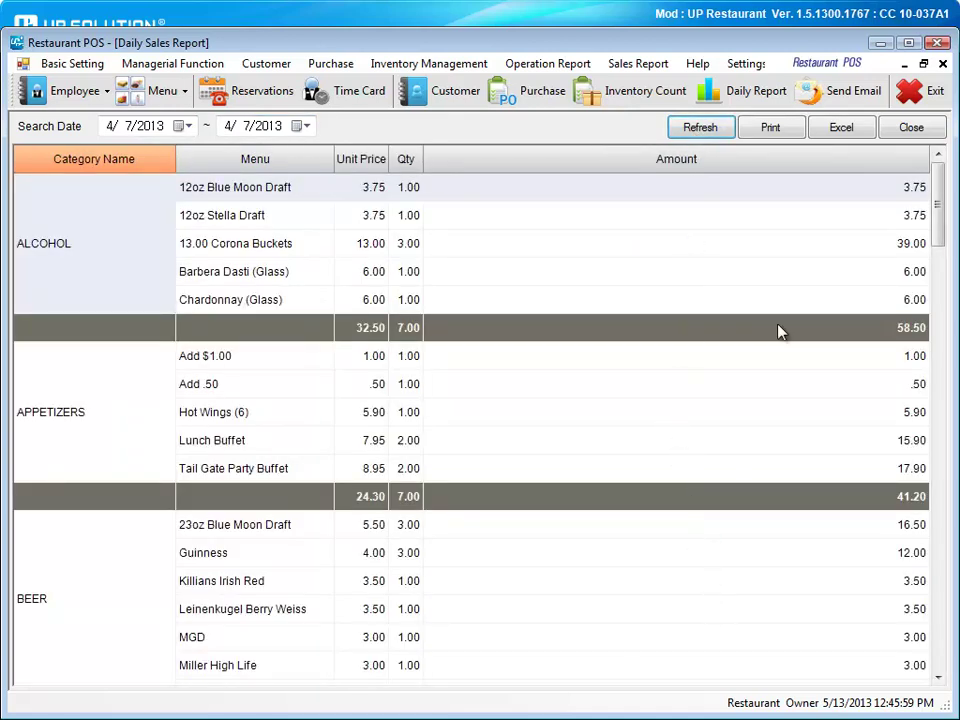
pyautogui.click(903, 128)
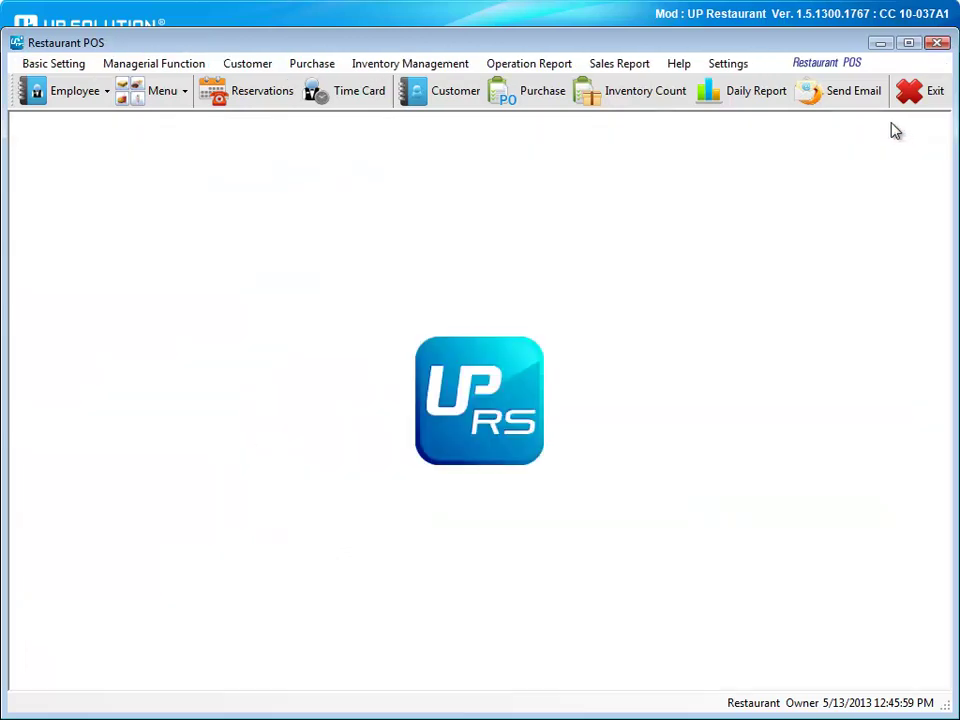
pyautogui.click(612, 63)
pyautogui.moveTo(619, 86)
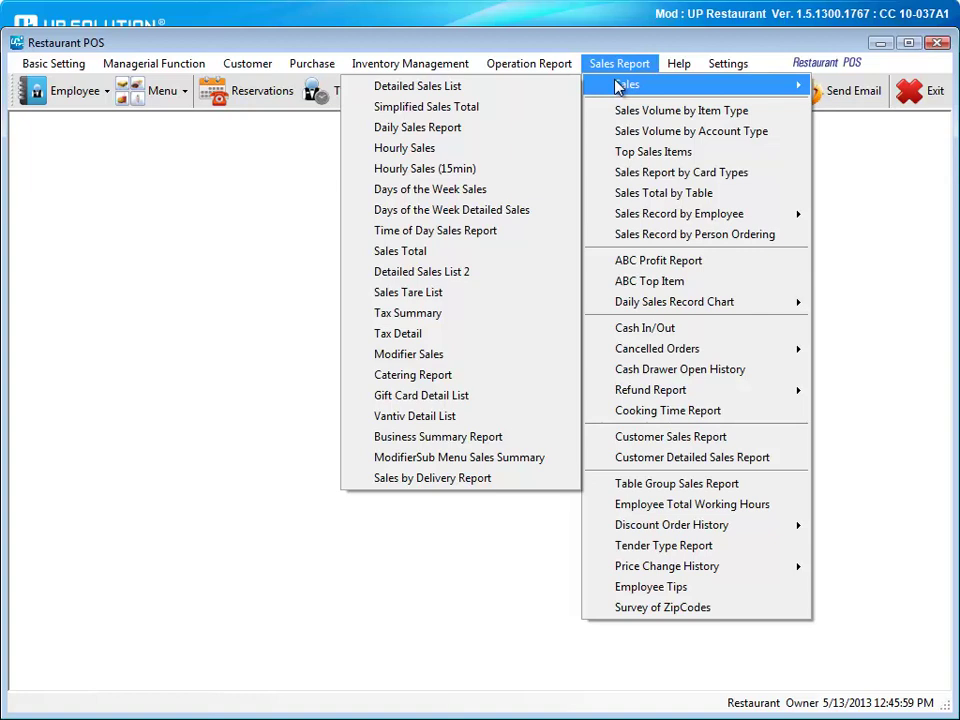
pyautogui.click(680, 172)
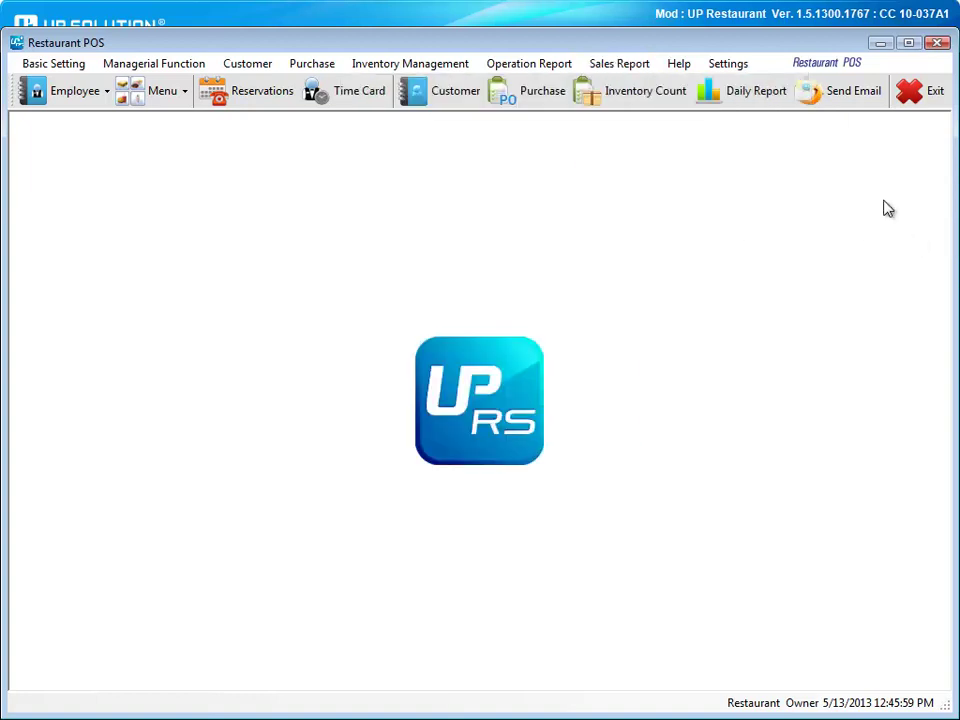
# Add Daily Sales Report, Hourly Sales and Hourly Sales (15min) to the Send Email list and save.
pyautogui.click(823, 92)
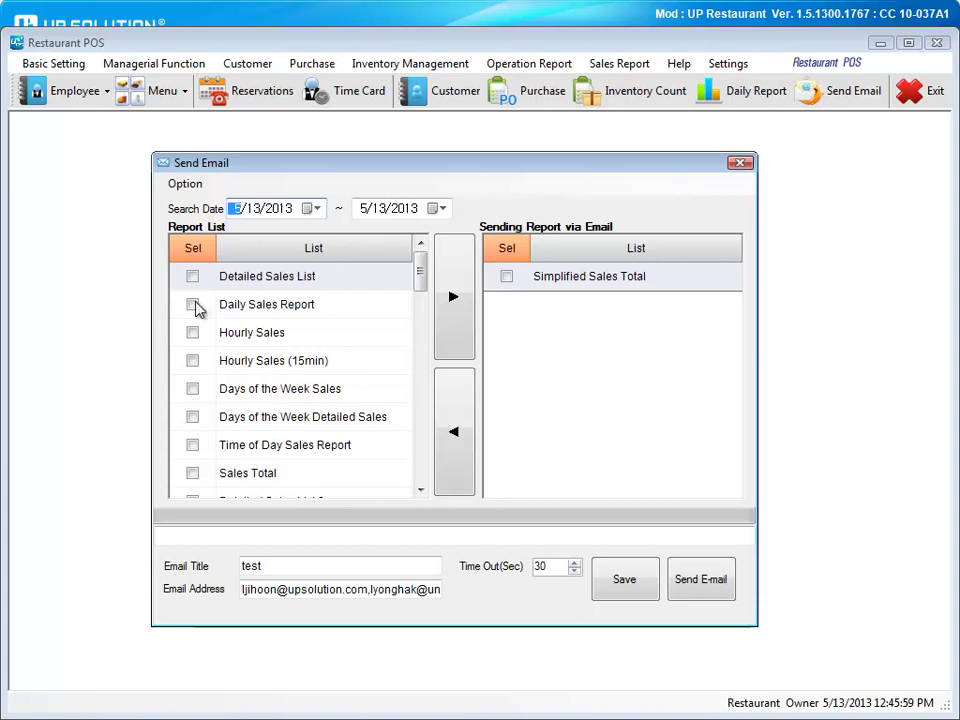
pyautogui.click(192, 304)
pyautogui.click(192, 332)
pyautogui.click(192, 361)
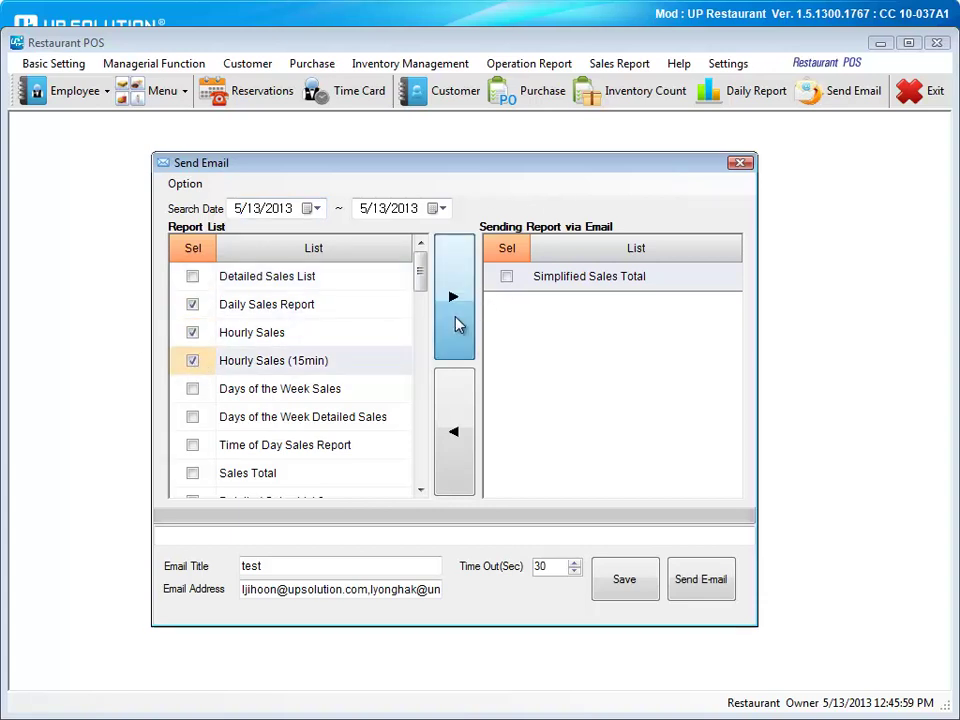
pyautogui.click(455, 300)
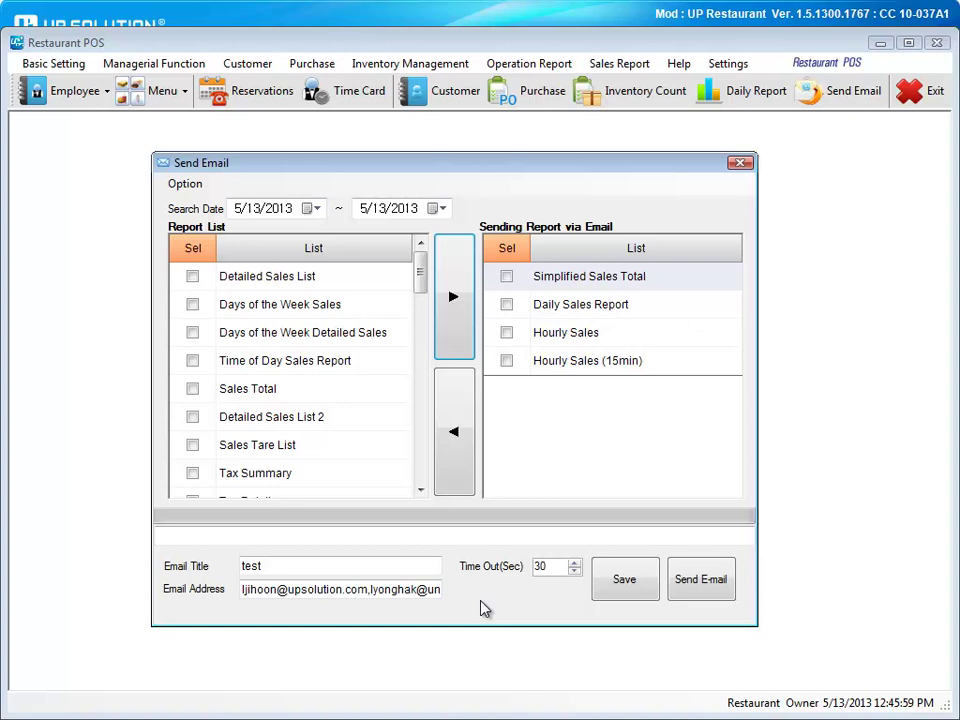
pyautogui.click(624, 580)
pyautogui.click(740, 162)
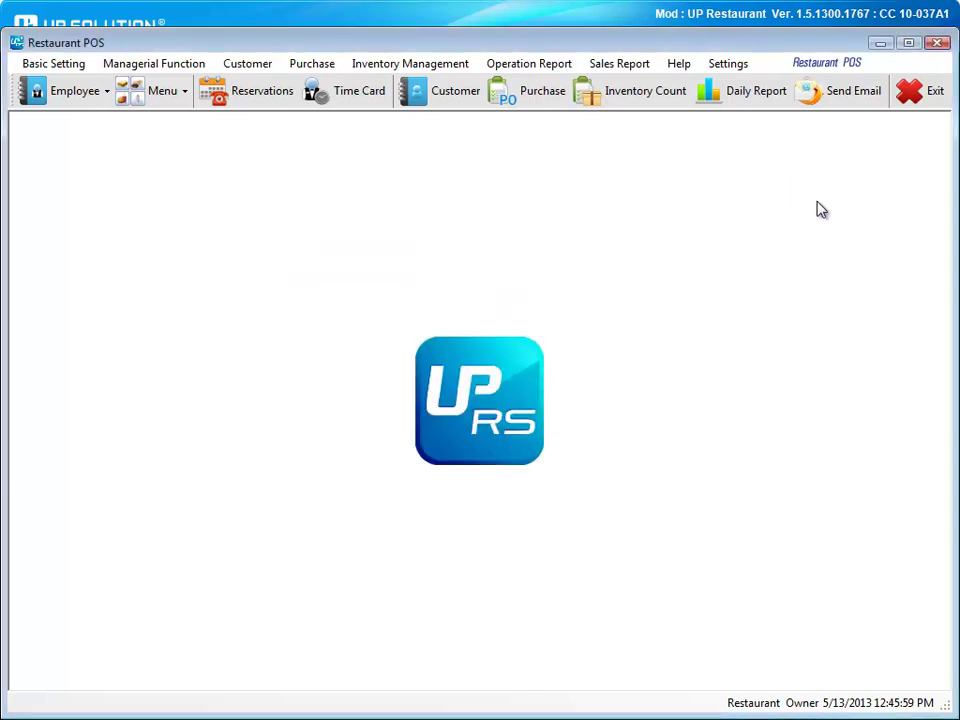